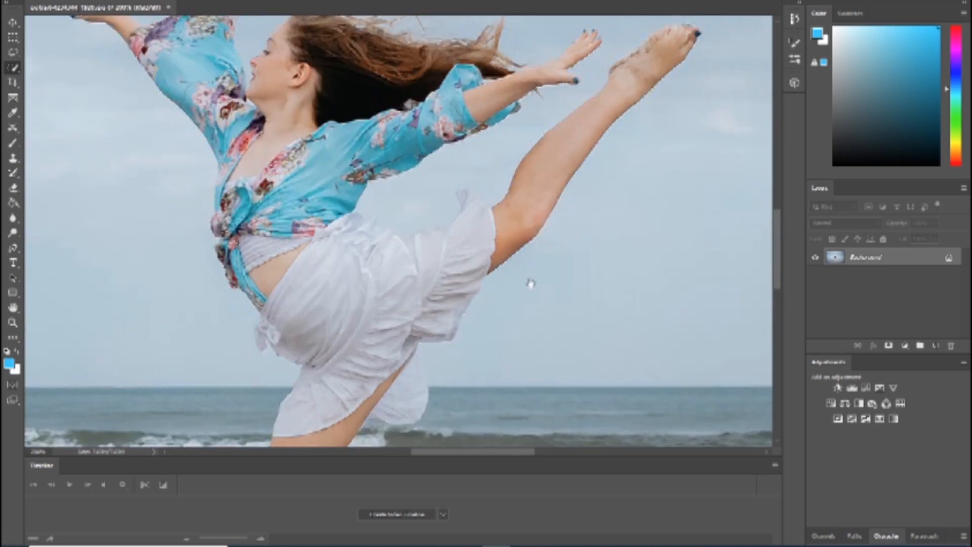
Copy the selected dancer onto a new layer above the background and check the cutout with the background hidden.
{"action": "left_click_drag", "start_coordinate": [358, 153], "coordinate": [405, 253]}
{"action": "key", "text": "z"}
{"action": "key", "text": "ctrl+0"}
{"action": "key", "text": "ctrl+j"}
{"action": "left_click", "coordinate": [815, 275]}
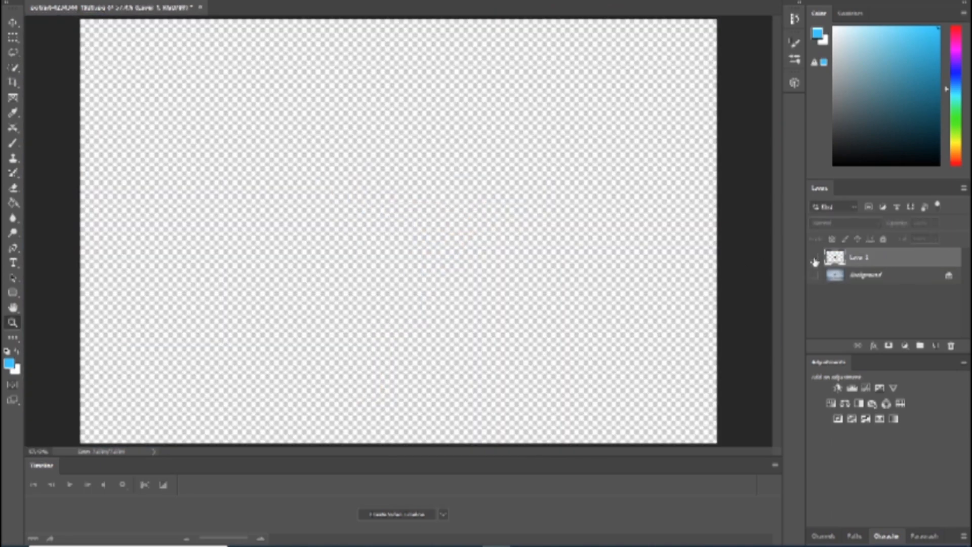
{"action": "left_click", "coordinate": [815, 275]}
Outline the dancer loosely on the Background layer and remove her with Content-Aware Fill output to a separate layer.
{"action": "left_click", "coordinate": [860, 276]}
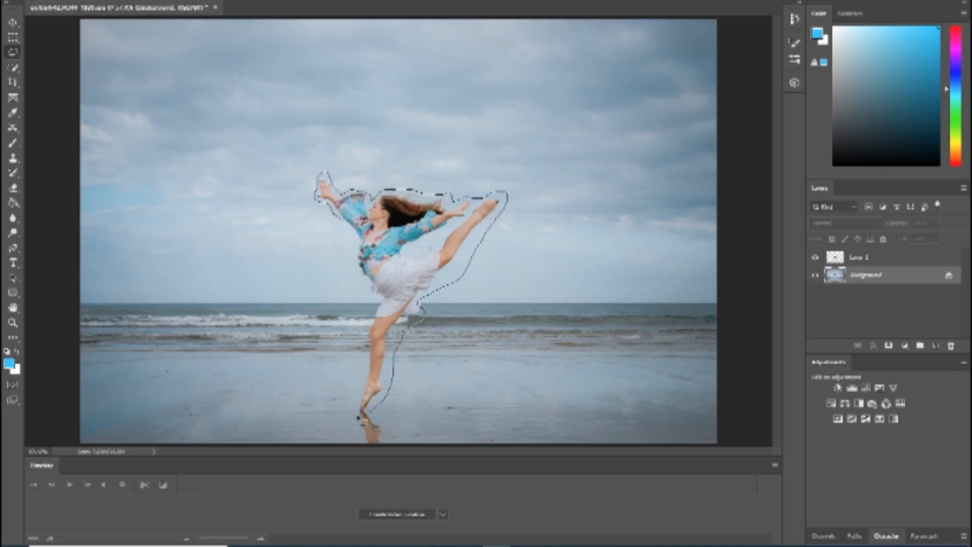
{"action": "left_click", "coordinate": [50, 1]}
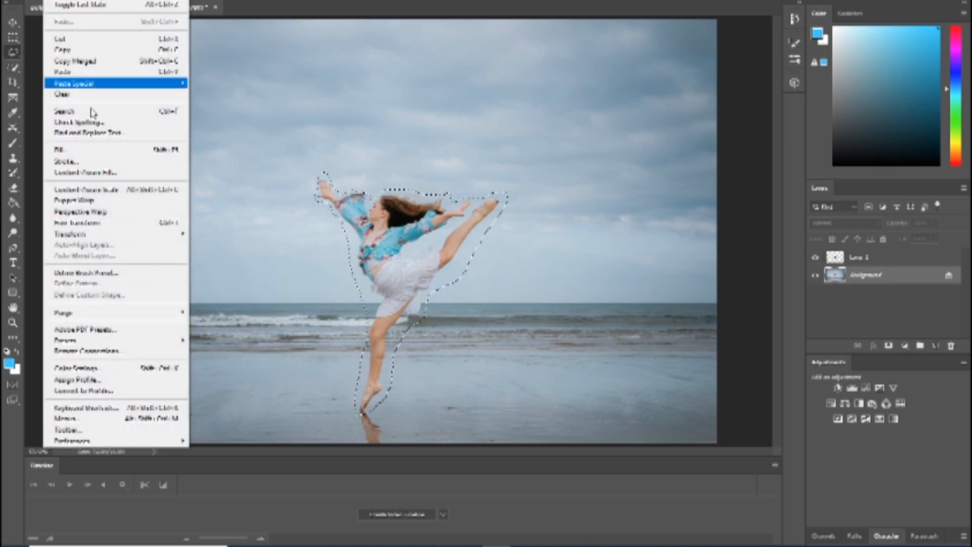
{"action": "left_click", "coordinate": [76, 175]}
{"action": "left_click", "coordinate": [894, 529]}
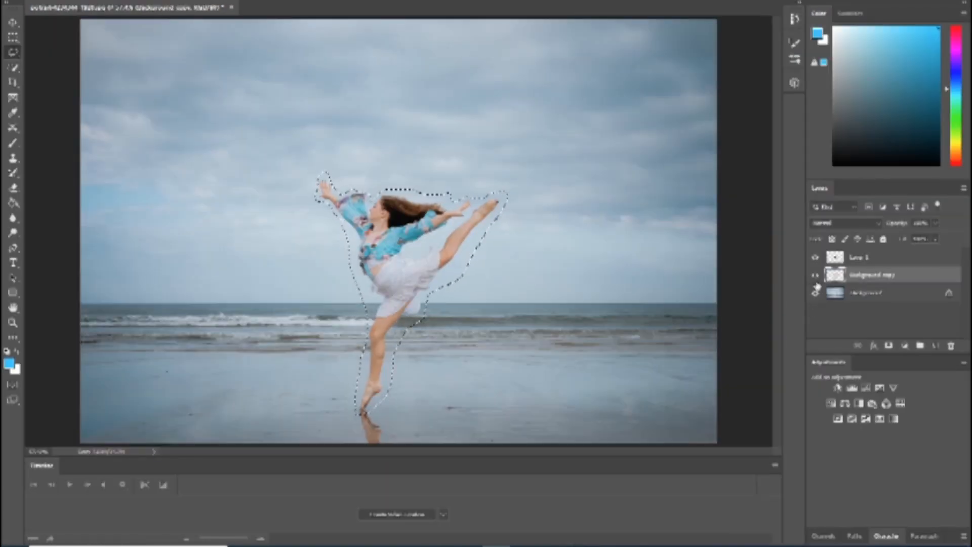
{"action": "left_click", "coordinate": [815, 258]}
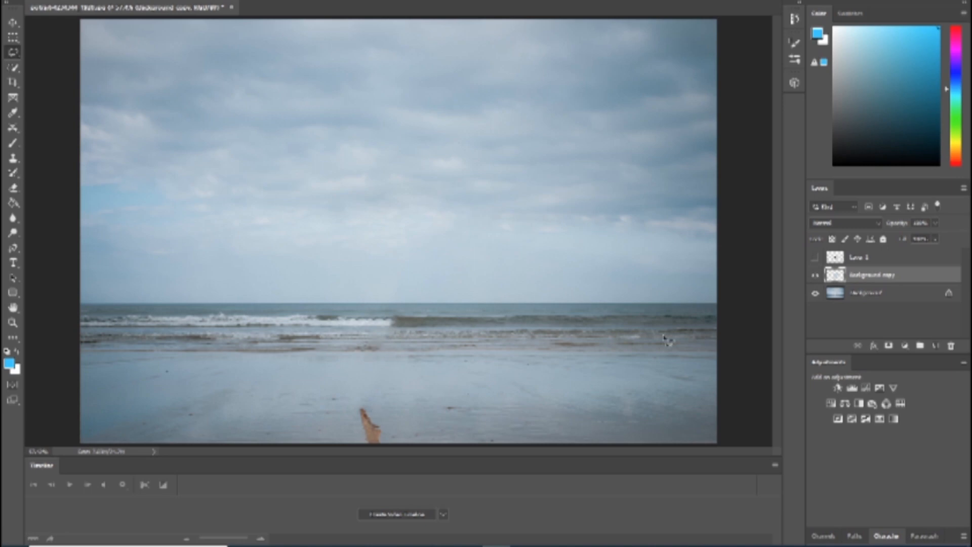
Copy the sea and beach below the horizon from the Background onto a new layer and show the dancer layer again.
{"action": "left_click", "coordinate": [891, 293]}
{"action": "left_click_drag", "start_coordinate": [79, 305], "coordinate": [744, 454]}
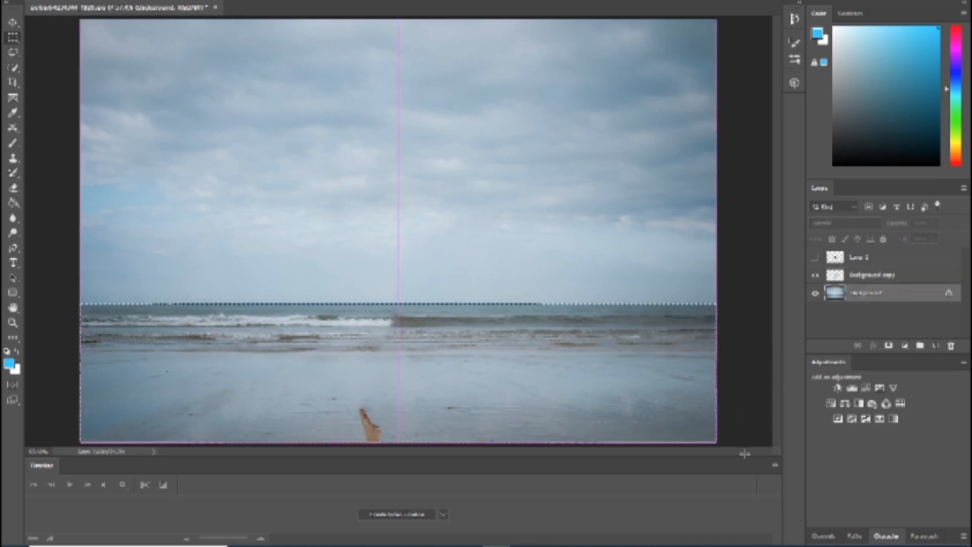
{"action": "key", "text": "ctrl+j"}
{"action": "left_click", "coordinate": [851, 278]}
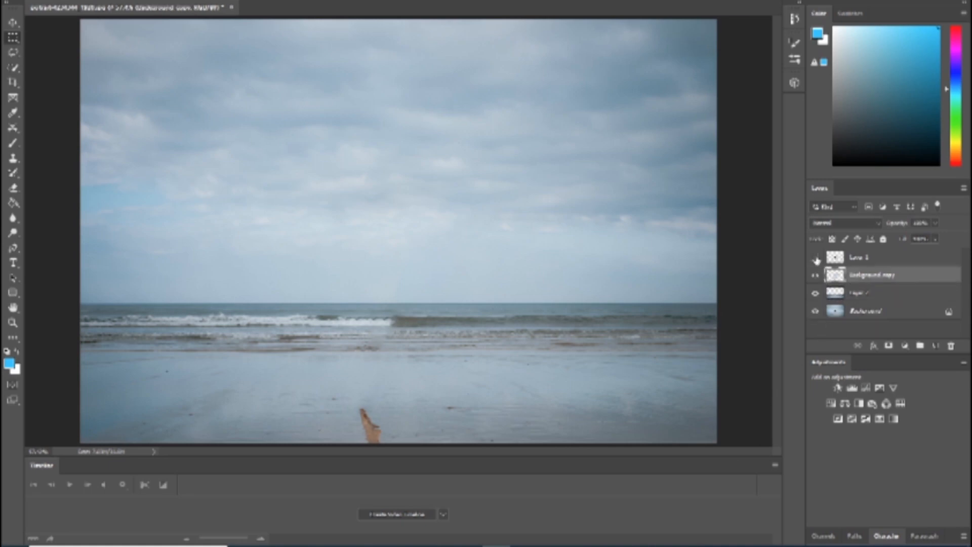
{"action": "left_click", "coordinate": [815, 258]}
Open the blue sky video clip with moving clouds from disk.
{"action": "left_click", "coordinate": [141, 67]}
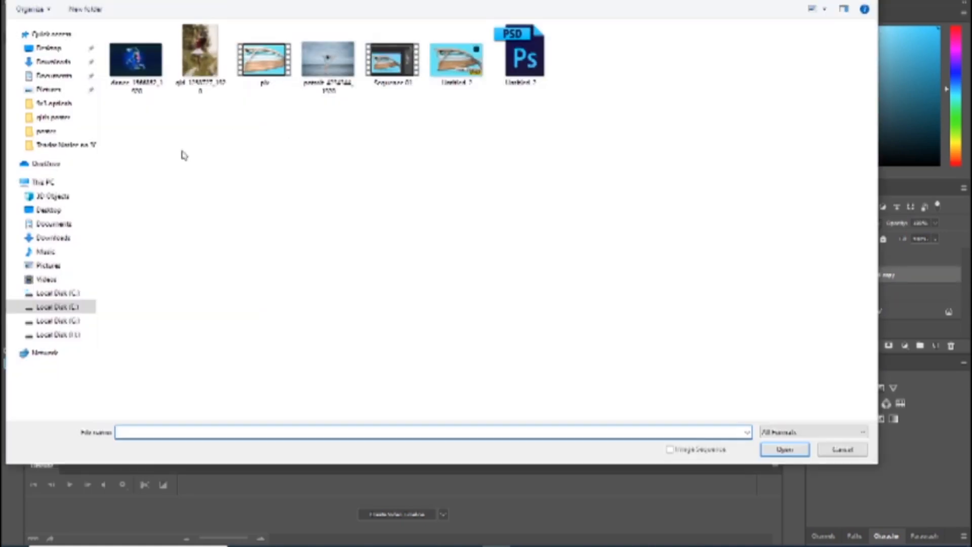
{"action": "double_click", "coordinate": [139, 66]}
{"action": "left_click", "coordinate": [184, 1]}
{"action": "double_click", "coordinate": [152, 220]}
{"action": "double_click", "coordinate": [194, 70]}
{"action": "key", "text": "Return"}
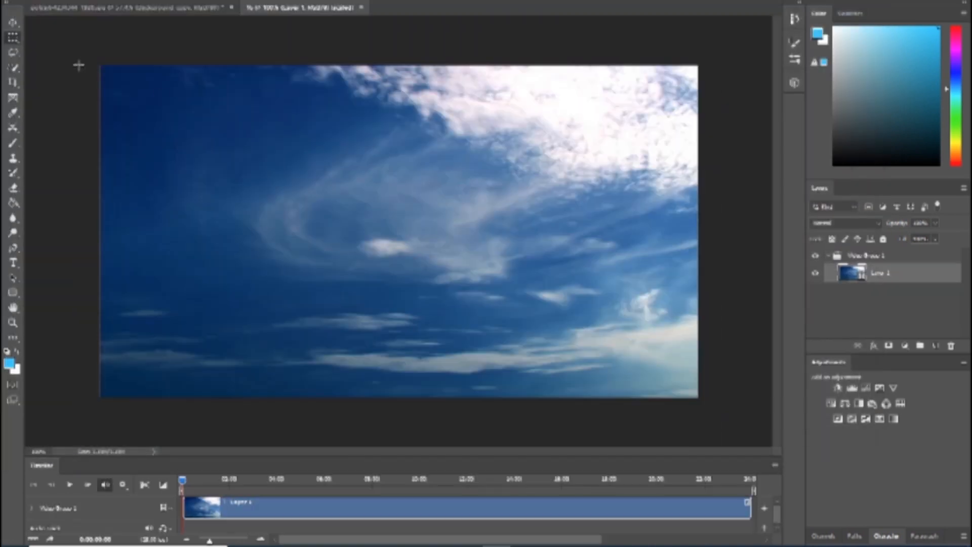
Bring the sky video into the dancer document and scale it from the upper-left corner to fill the canvas width.
{"action": "key", "text": "v"}
{"action": "left_click_drag", "start_coordinate": [126, 7], "coordinate": [261, 123]}
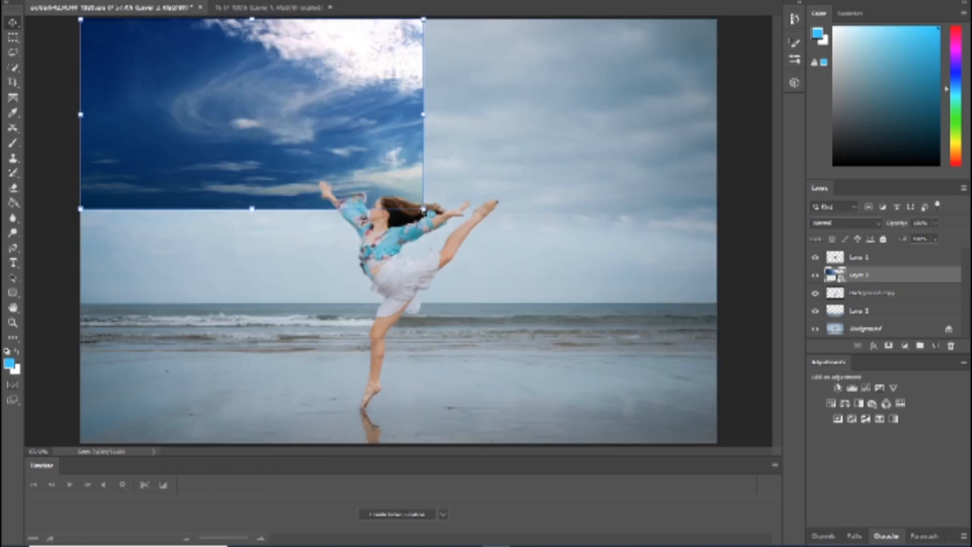
{"action": "left_click_drag", "start_coordinate": [423, 208], "coordinate": [718, 373]}
{"action": "key", "text": "Return"}
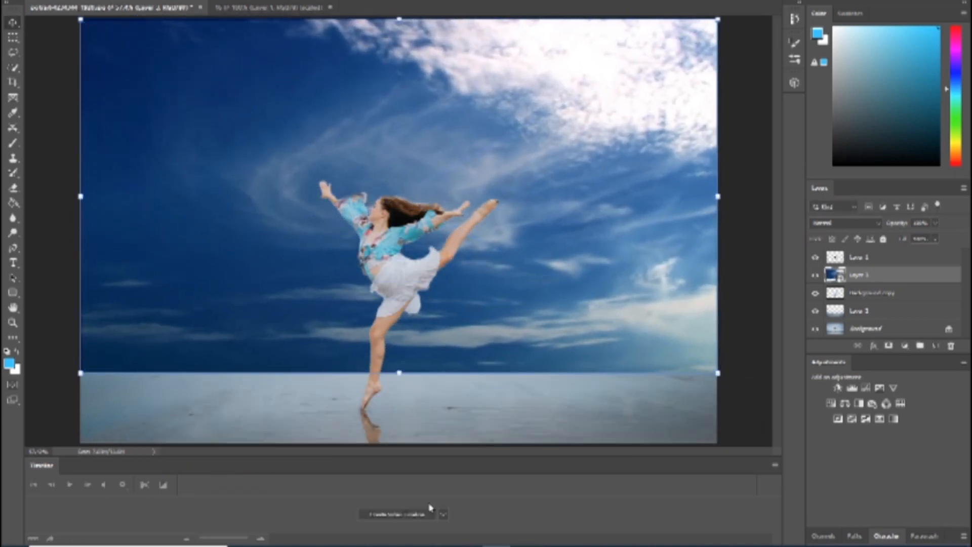
Create a video timeline for the document and enlarge it to show all layer tracks with the image fitted above.
{"action": "left_click", "coordinate": [397, 514]}
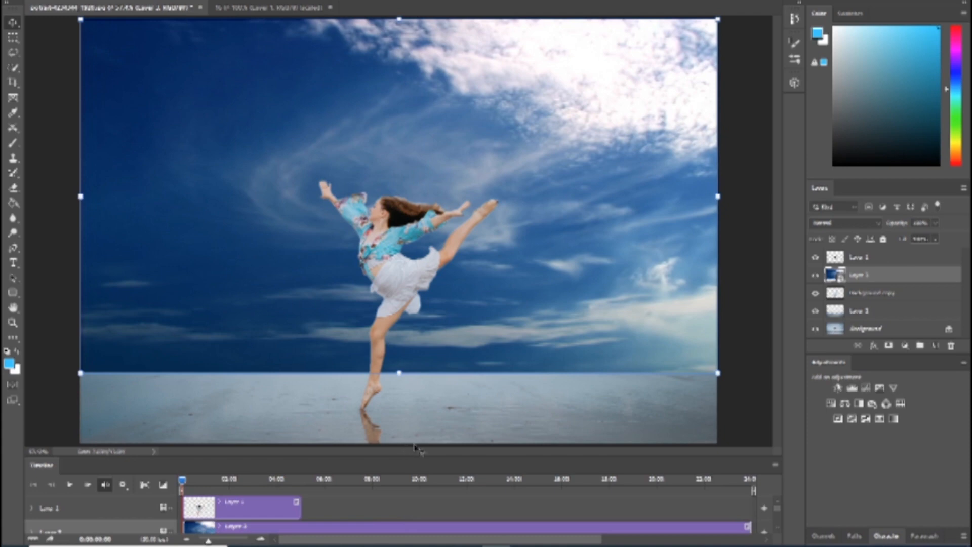
{"action": "left_click_drag", "start_coordinate": [423, 453], "coordinate": [423, 297]}
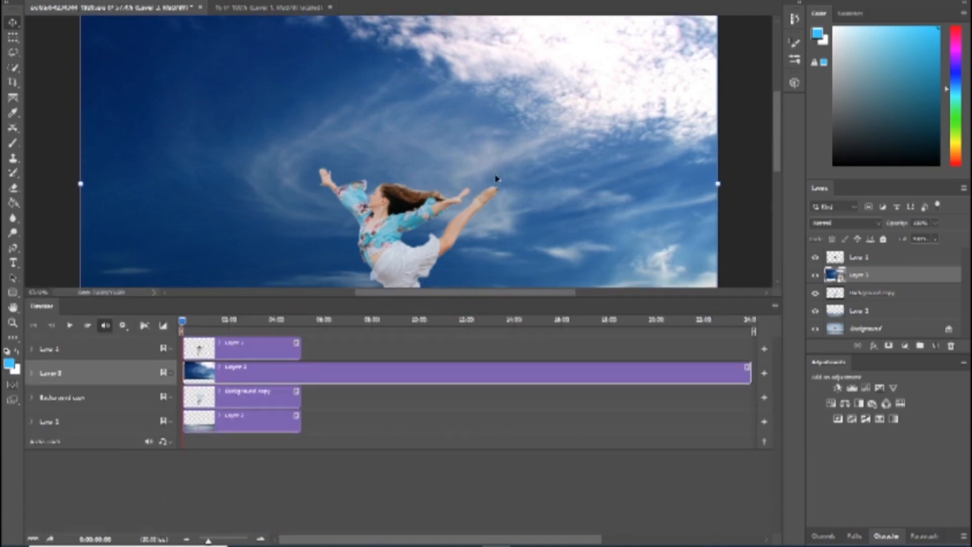
{"action": "scroll", "coordinate": [496, 177], "scroll_direction": "down", "scroll_amount": 2}
{"action": "key", "text": "ctrl+0"}
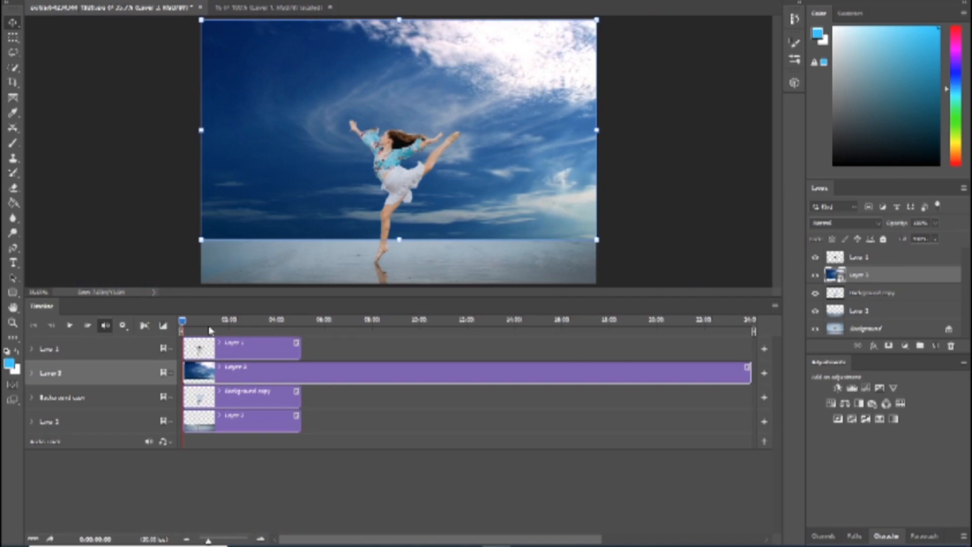
{"action": "mouse_move", "coordinate": [183, 322]}
{"action": "left_mouse_down"}
{"action": "mouse_move", "coordinate": [300, 327]}
{"action": "mouse_move", "coordinate": [182, 331]}
{"action": "left_mouse_up"}
Move the sea and beach layer above the sky video layer and give it a layer mask.
{"action": "left_click_drag", "start_coordinate": [861, 312], "coordinate": [861, 269]}
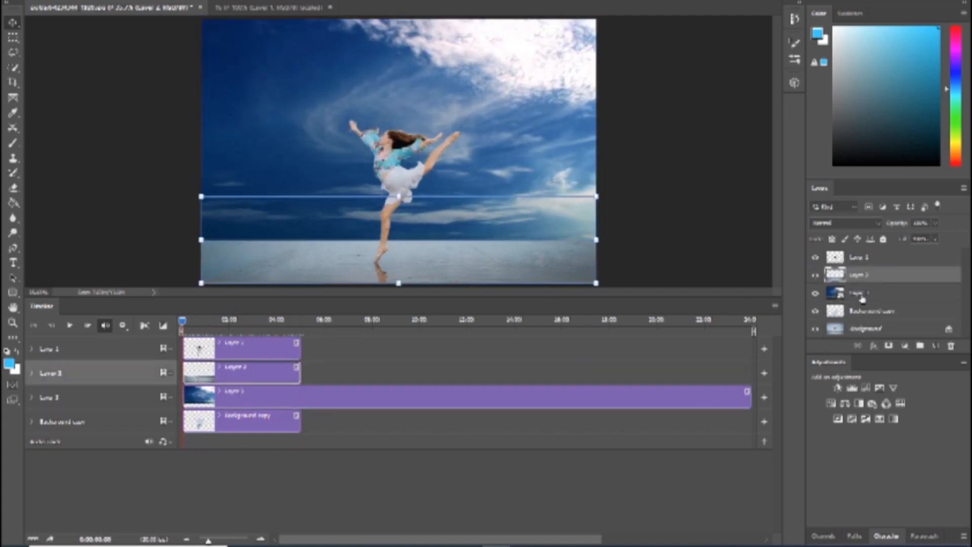
{"action": "left_click", "coordinate": [888, 346]}
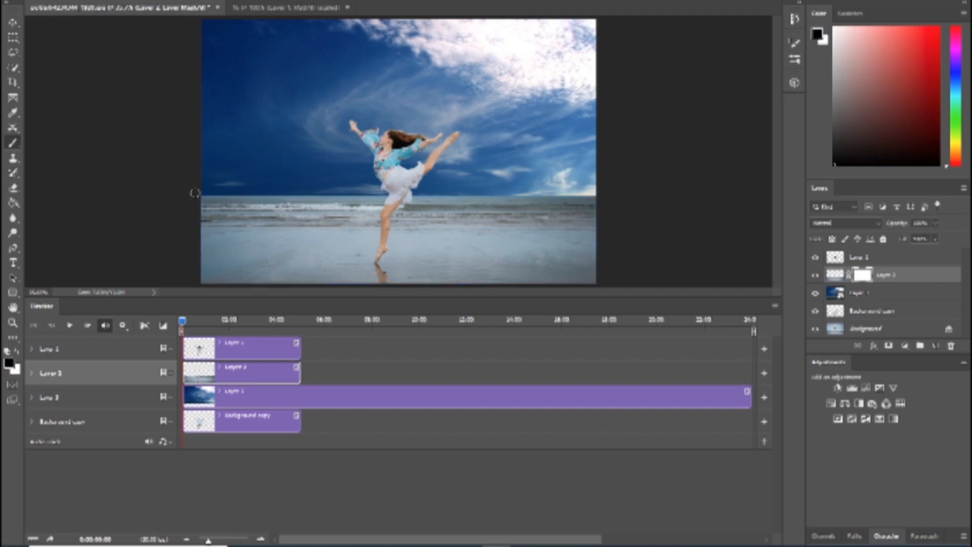
Paint black with an enlarged brush along the horizon on the beach layer's mask to blend the sea into the sky.
{"action": "key", "text": "bracketright"}
{"action": "key", "text": "bracketright"}
{"action": "key", "text": "bracketright"}
{"action": "key", "text": "bracketright"}
{"action": "key", "text": "bracketright"}
{"action": "key", "text": "bracketright"}
{"action": "key", "text": "bracketright"}
{"action": "key", "text": "bracketright"}
{"action": "key", "text": "bracketright"}
{"action": "key", "text": "bracketright"}
{"action": "key", "text": "bracketright"}
{"action": "key", "text": "bracketright"}
{"action": "key", "text": "bracketright"}
{"action": "key", "text": "bracketright"}
{"action": "key", "text": "bracketright"}
{"action": "key", "text": "bracketleft"}
{"action": "key", "text": "bracketleft"}
{"action": "key", "text": "bracketleft"}
{"action": "key", "text": "bracketleft"}
{"action": "key", "text": "bracketleft"}
{"action": "mouse_move", "coordinate": [196, 179]}
{"action": "left_mouse_down"}
{"action": "mouse_move", "coordinate": [579, 178]}
{"action": "mouse_move", "coordinate": [569, 179]}
{"action": "mouse_move", "coordinate": [474, 175]}
{"action": "mouse_move", "coordinate": [621, 160]}
{"action": "mouse_move", "coordinate": [465, 176]}
{"action": "mouse_move", "coordinate": [487, 172]}
{"action": "mouse_move", "coordinate": [200, 161]}
{"action": "left_mouse_up"}
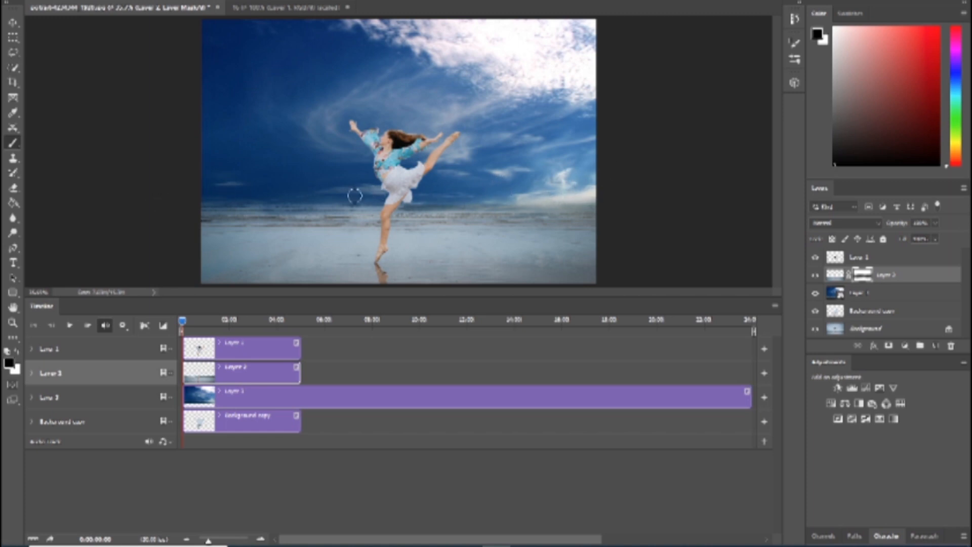
Extend the dancer, beach and Background copy clips to the end of the sky video and play the timeline.
{"action": "left_click_drag", "start_coordinate": [298, 345], "coordinate": [752, 344]}
{"action": "left_click_drag", "start_coordinate": [298, 373], "coordinate": [752, 373]}
{"action": "left_click_drag", "start_coordinate": [299, 425], "coordinate": [752, 425]}
{"action": "left_click", "coordinate": [69, 325]}
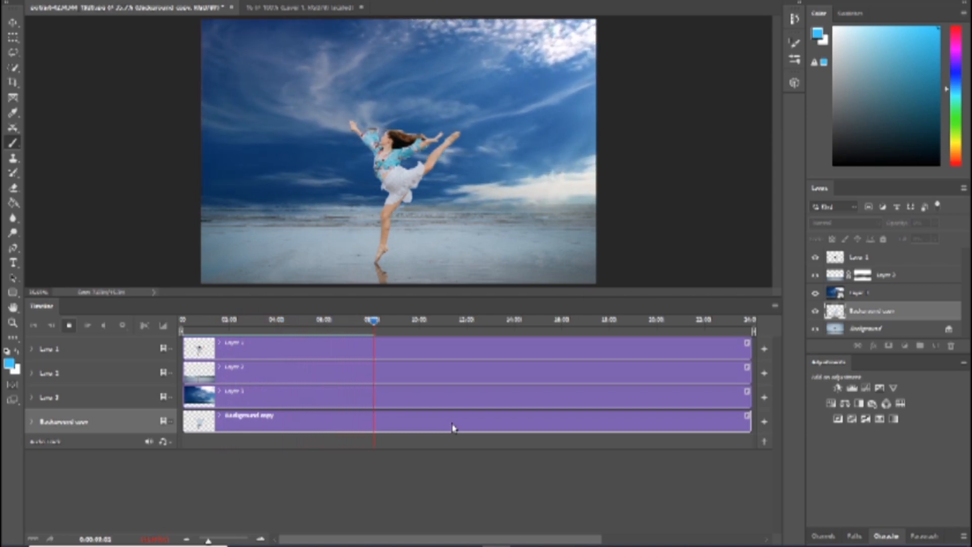
Save the document as the Photoshop file anim.psd.
{"action": "key", "text": "ctrl+shift+s"}
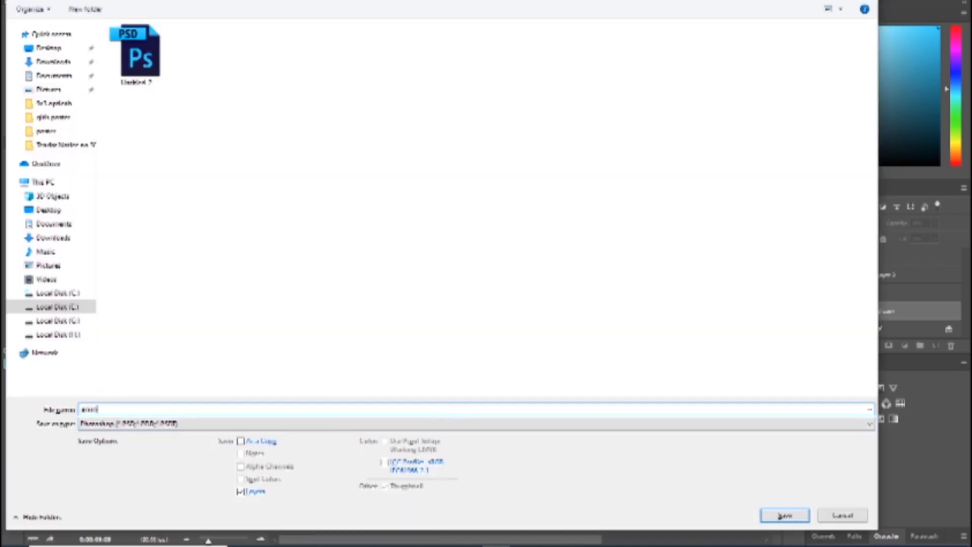
{"action": "key", "text": "Return"}
{"action": "key", "text": "Return"}
Play the animation through to check the moving sky against the masked horizon.
{"action": "key", "text": "space"}
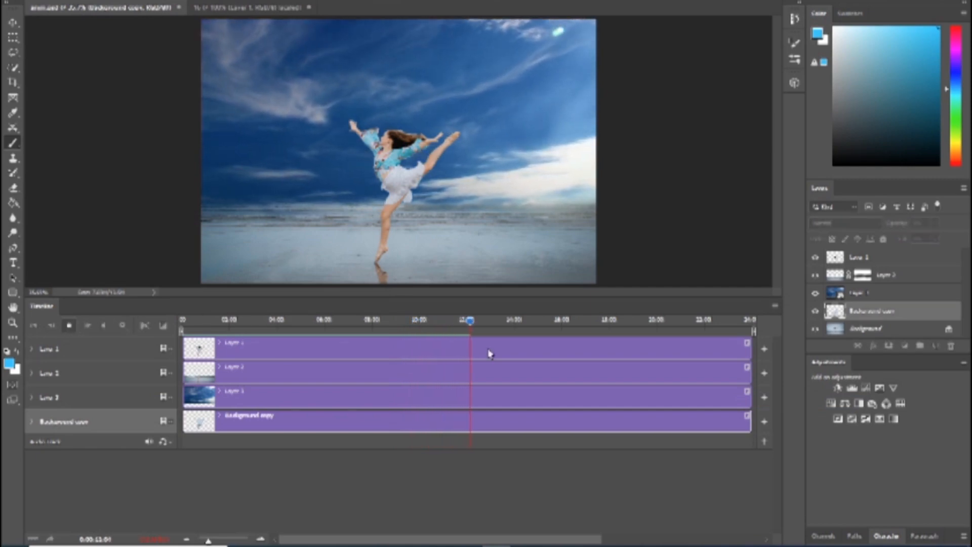
{"action": "key", "text": "space"}
{"action": "left_click", "coordinate": [863, 274]}
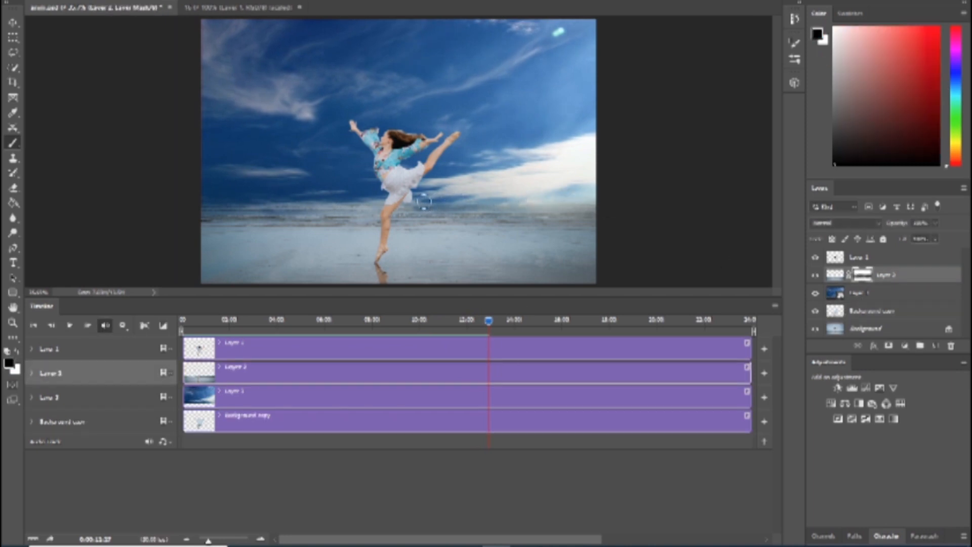
{"action": "key", "text": "space"}
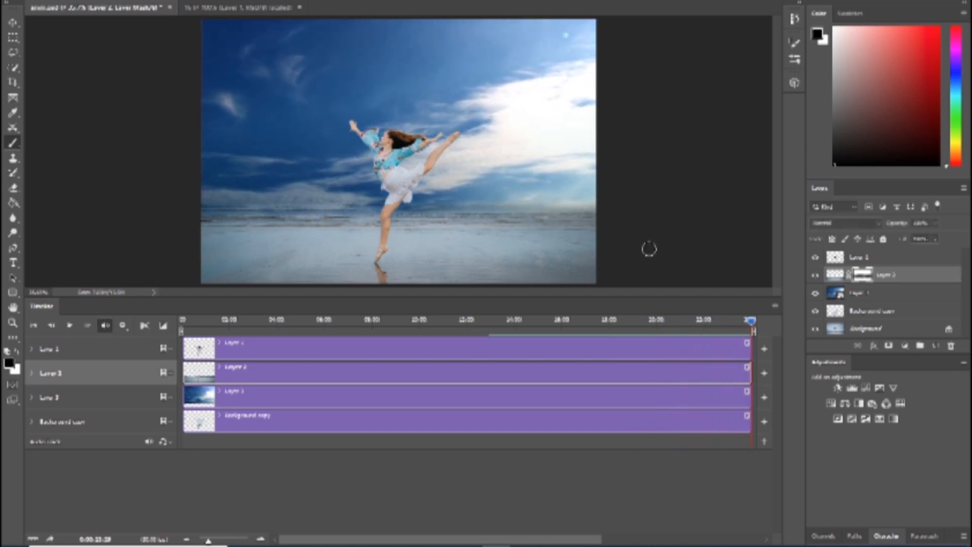
{"action": "left_click", "coordinate": [70, 325]}
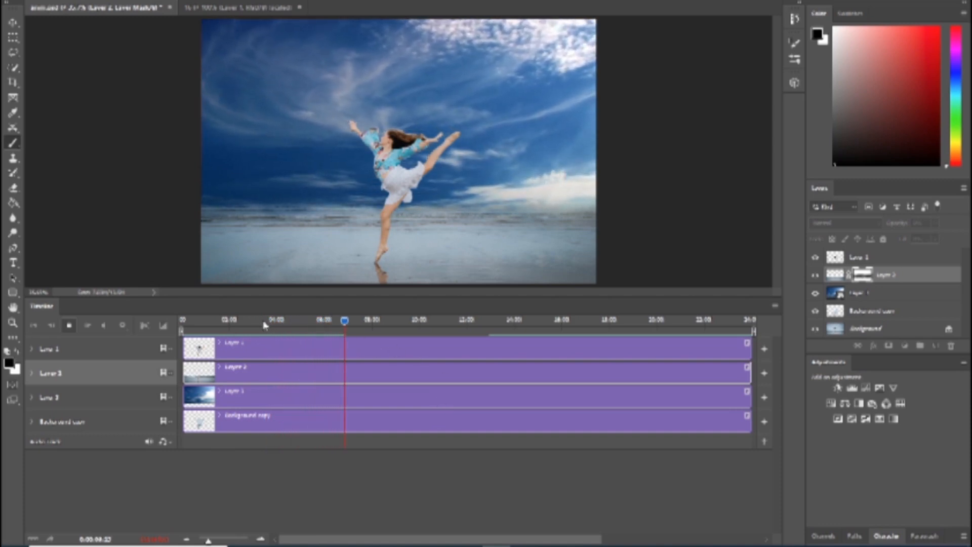
{"action": "key", "text": "space"}
Add a Color Lookup adjustment layer above the dancer layer and load the Filmstock_50.3dl LUT.
{"action": "left_click", "coordinate": [868, 259]}
{"action": "left_click", "coordinate": [905, 346]}
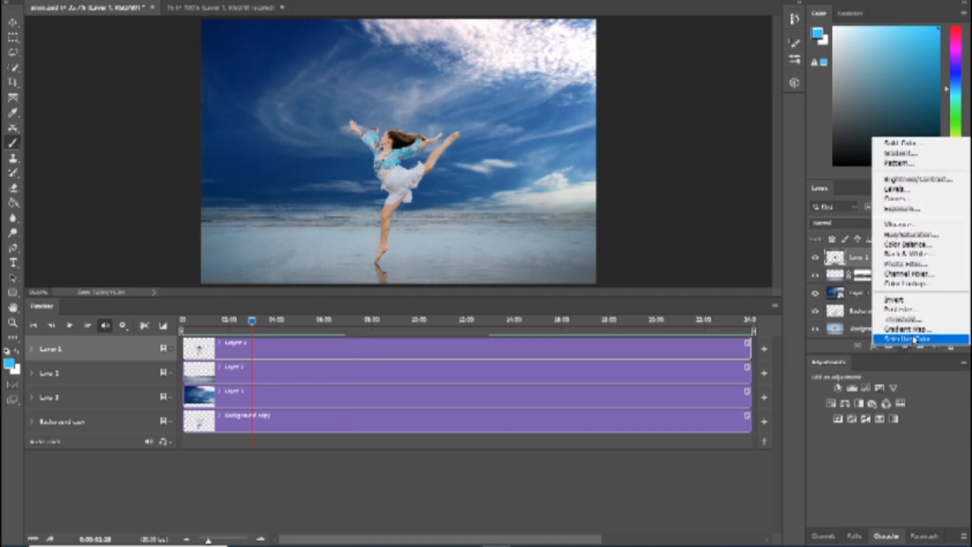
{"action": "left_click", "coordinate": [894, 300]}
{"action": "left_click", "coordinate": [570, 122]}
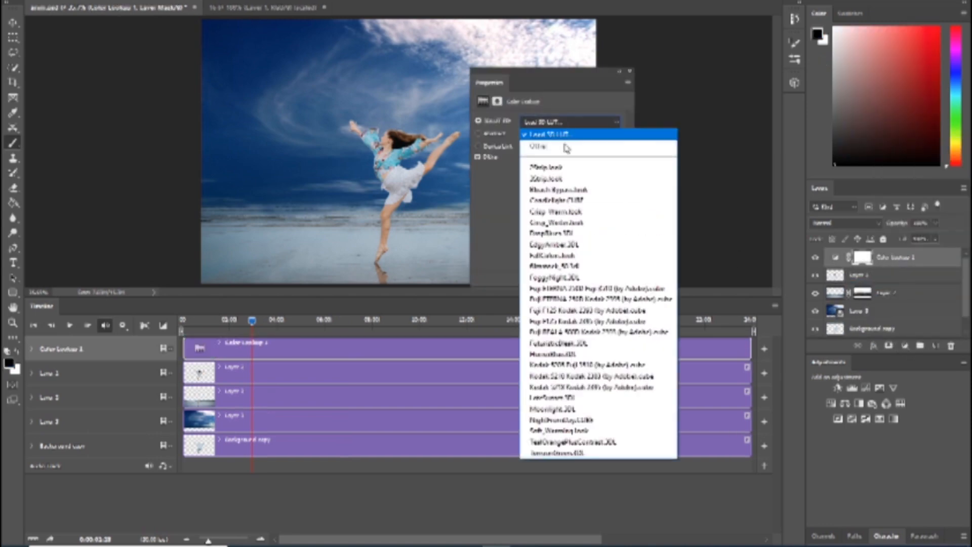
{"action": "left_click", "coordinate": [572, 267]}
{"action": "left_click_drag", "start_coordinate": [553, 76], "coordinate": [669, 61]}
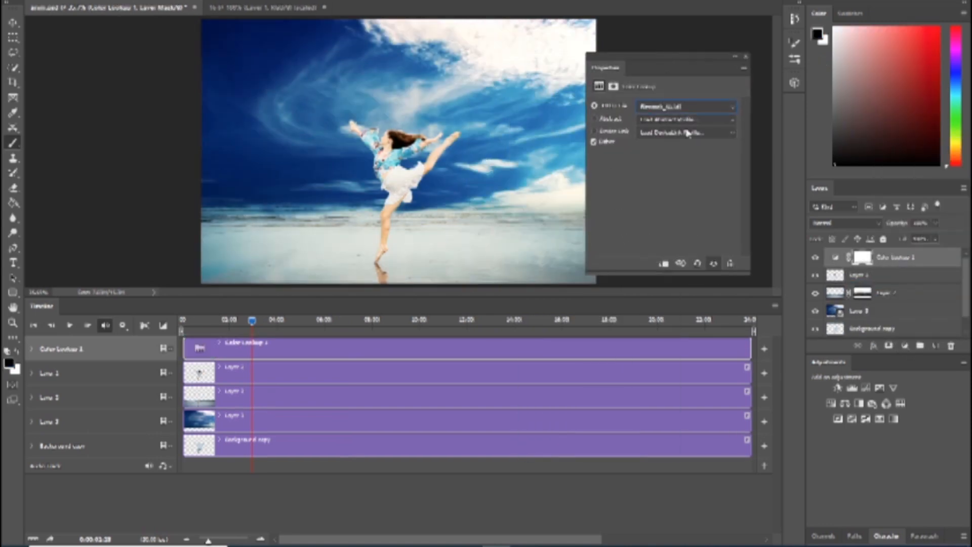
Preview the 3D LUT presets that follow Filmstock_50 on the Color Lookup layer, one by one.
{"action": "key", "text": "Down"}
{"action": "key", "text": "Down"}
{"action": "key", "text": "Down"}
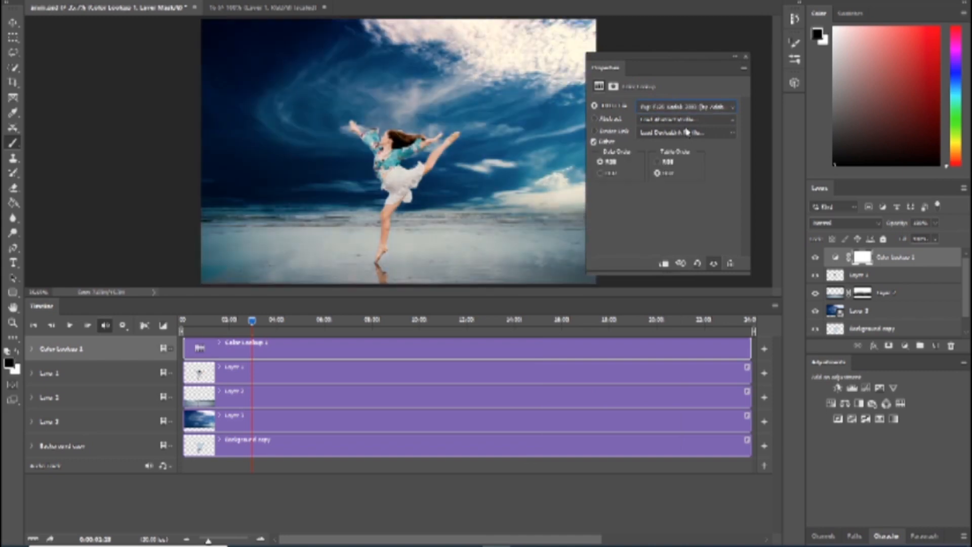
{"action": "key", "text": "Down"}
{"action": "key", "text": "Down"}
{"action": "key", "text": "Down"}
{"action": "key", "text": "Down"}
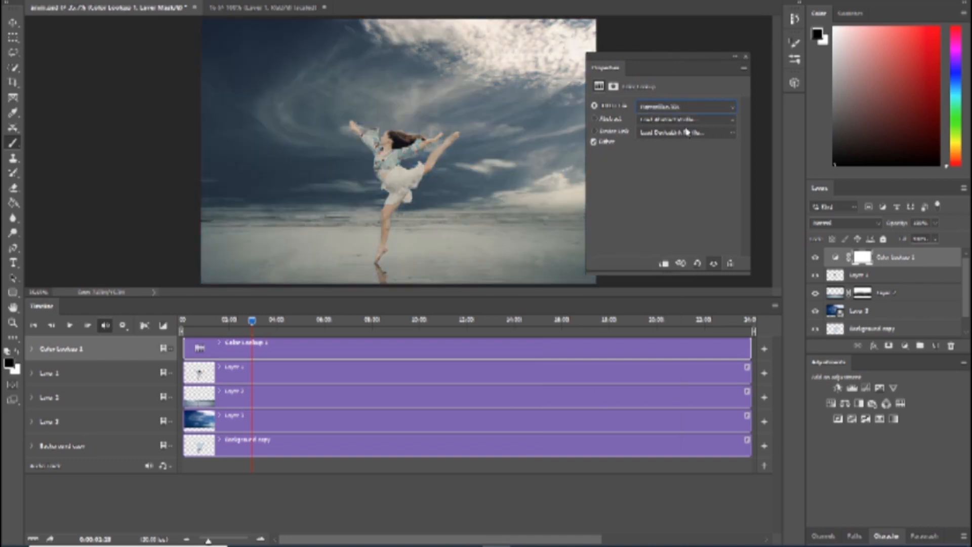
{"action": "key", "text": "Down"}
{"action": "key", "text": "Down"}
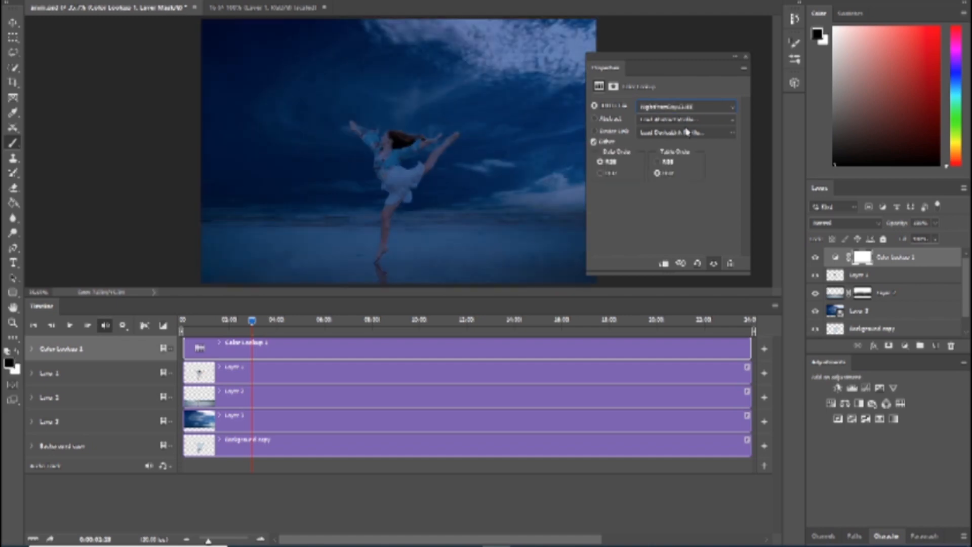
{"action": "key", "text": "Down"}
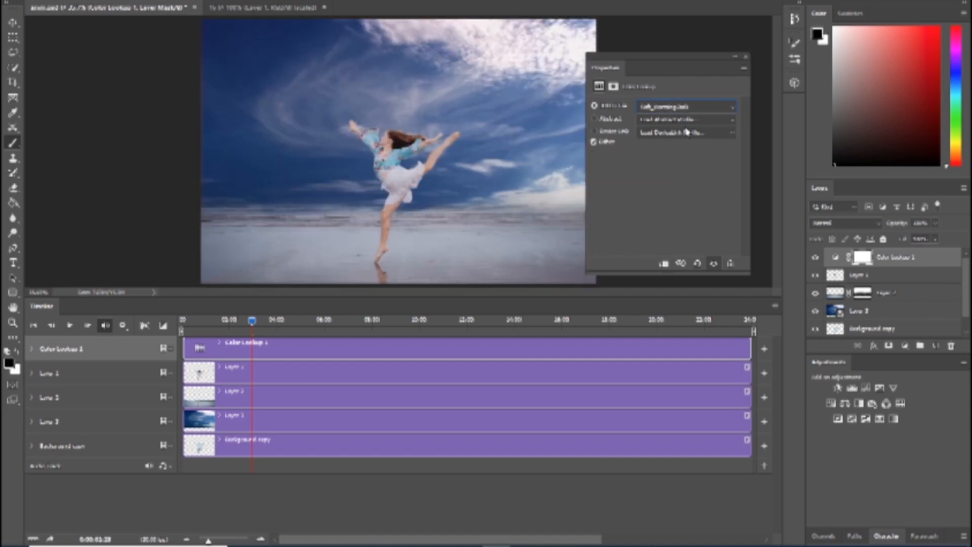
{"action": "key", "text": "Down"}
{"action": "key", "text": "Down"}
{"action": "key", "text": "Down"}
{"action": "key", "text": "Down"}
{"action": "key", "text": "Down"}
{"action": "key", "text": "Down"}
{"action": "key", "text": "Down"}
{"action": "key", "text": "Down"}
{"action": "key", "text": "Down"}
{"action": "key", "text": "Down"}
Move the playhead to about 6 seconds and compare the LUT presets from 2Strip.look to Candlelight.CUBE.
{"action": "left_click_drag", "start_coordinate": [229, 327], "coordinate": [324, 323]}
{"action": "left_click", "coordinate": [686, 107]}
{"action": "left_click", "coordinate": [659, 155]}
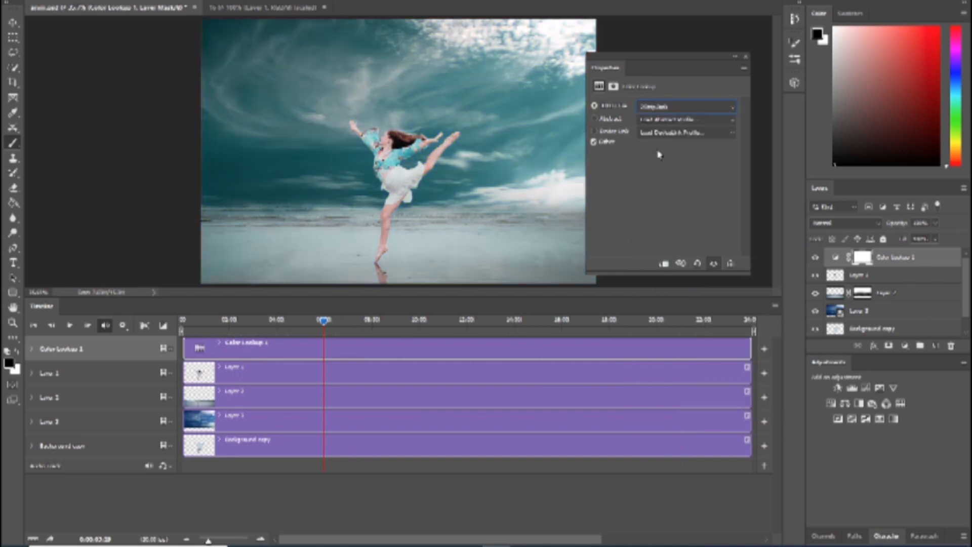
{"action": "key", "text": "Down"}
{"action": "key", "text": "Down"}
{"action": "key", "text": "Down"}
{"action": "key", "text": "Down"}
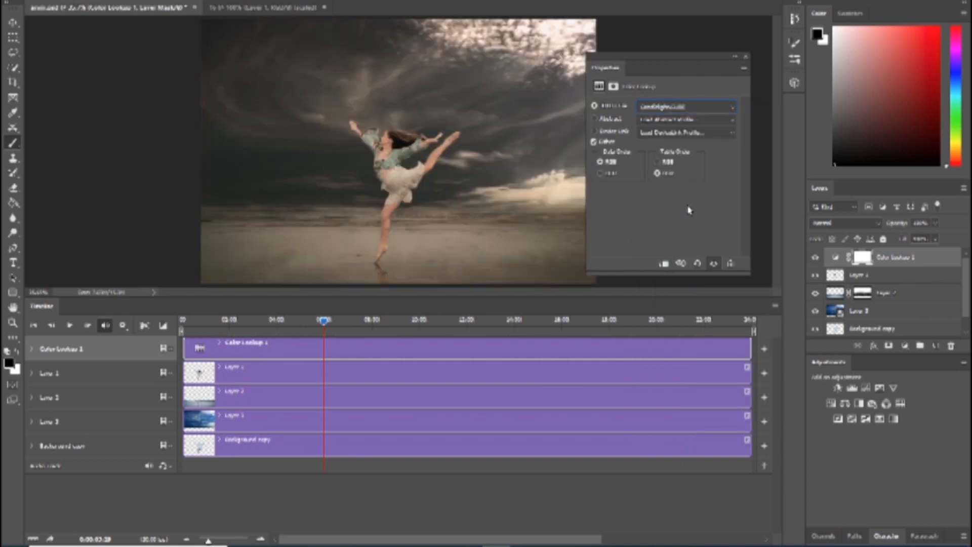
Move the playhead to about 20 seconds and try the EdgyAmber.3DL preset on the Color Lookup layer.
{"action": "left_click_drag", "start_coordinate": [268, 324], "coordinate": [661, 319]}
{"action": "left_click", "coordinate": [664, 108]}
{"action": "left_click", "coordinate": [681, 221]}
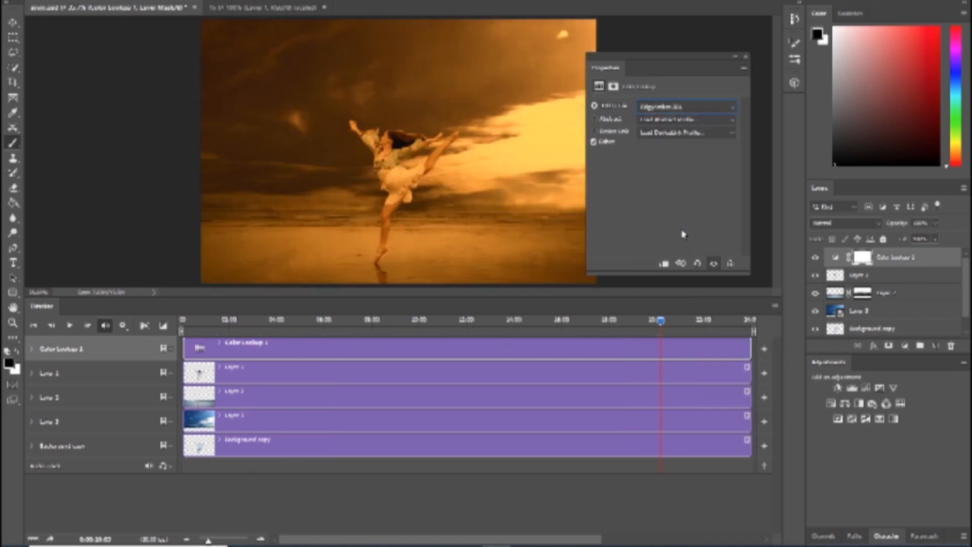
Set the Color Lookup layer to a Fuji F125 Kodak LUT and preview the grade near the timeline's end.
{"action": "key", "text": "Down"}
{"action": "key", "text": "Down"}
{"action": "key", "text": "Down"}
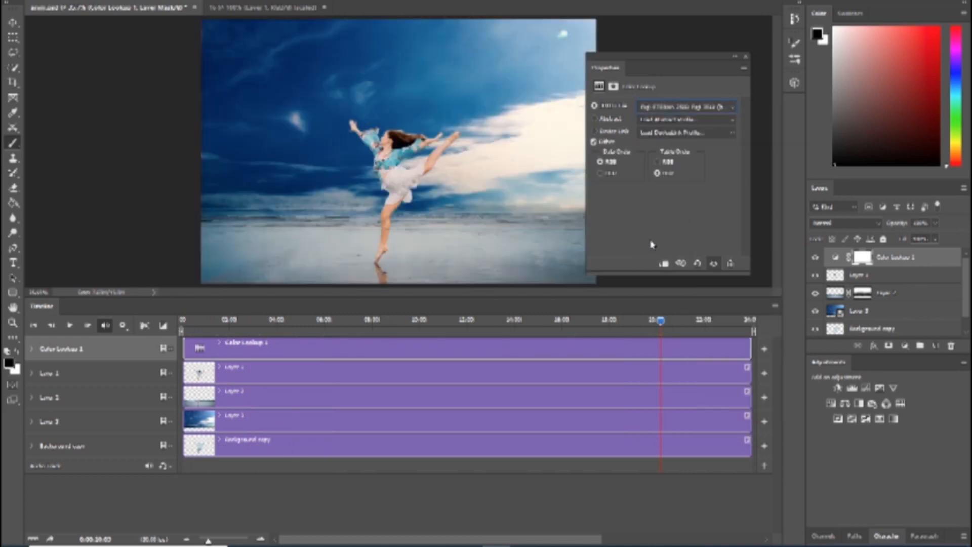
{"action": "mouse_move", "coordinate": [619, 324]}
{"action": "left_mouse_down"}
{"action": "mouse_move", "coordinate": [358, 320]}
{"action": "mouse_move", "coordinate": [730, 320]}
{"action": "left_mouse_up"}
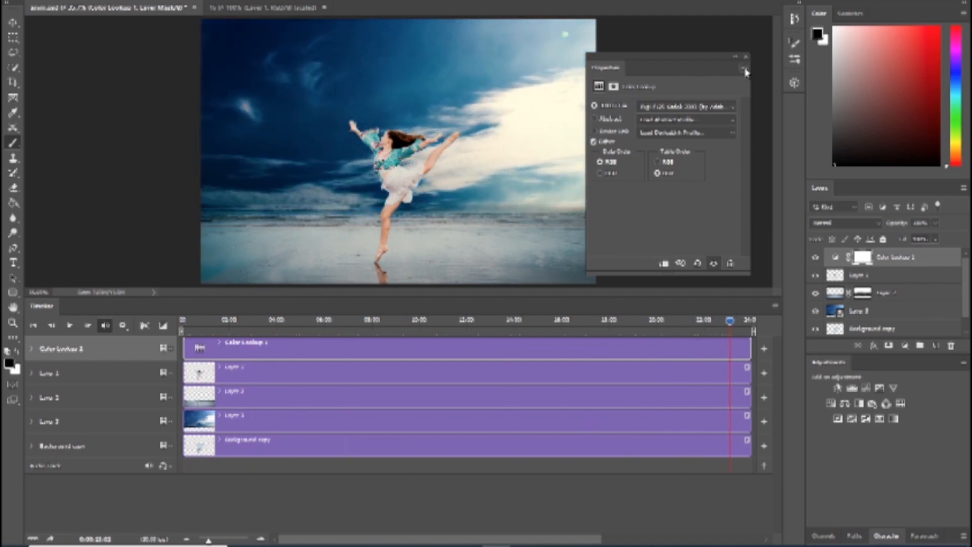
Close the Color Lookup properties and try removing the leftover leg from Layer 2 with Content-Aware Fill while Layer 1 is hidden.
{"action": "left_click", "coordinate": [745, 57]}
{"action": "left_click", "coordinate": [901, 277]}
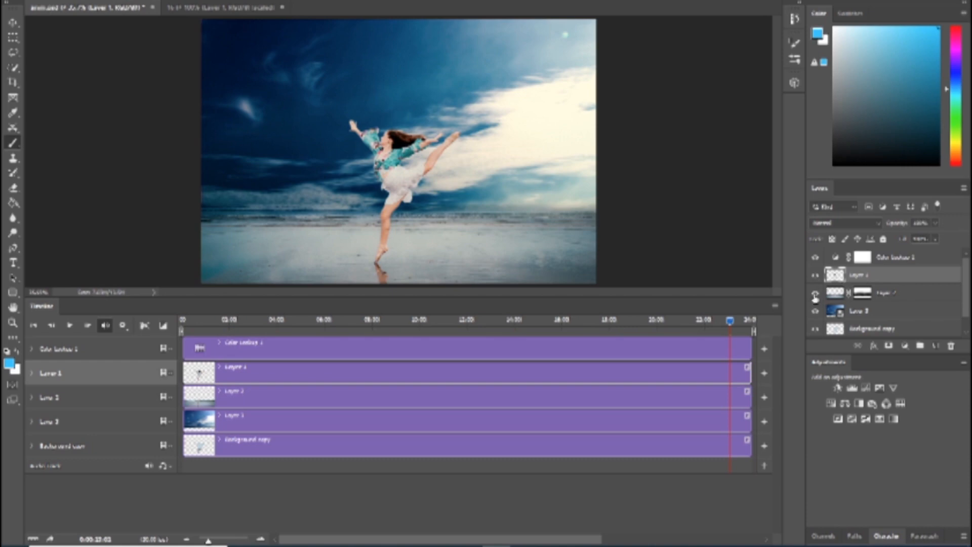
{"action": "left_click", "coordinate": [815, 294]}
{"action": "left_click", "coordinate": [815, 294]}
{"action": "left_click", "coordinate": [834, 294]}
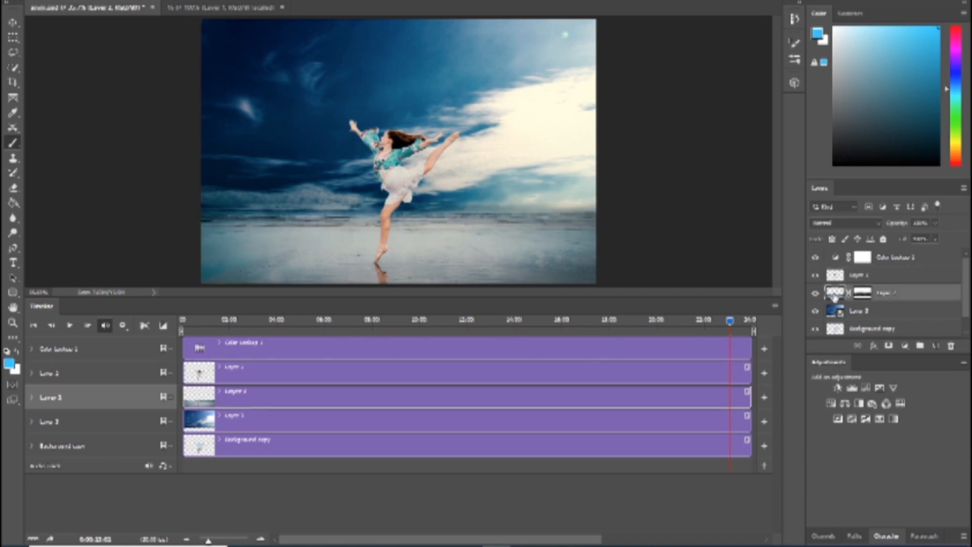
{"action": "left_click", "coordinate": [815, 275]}
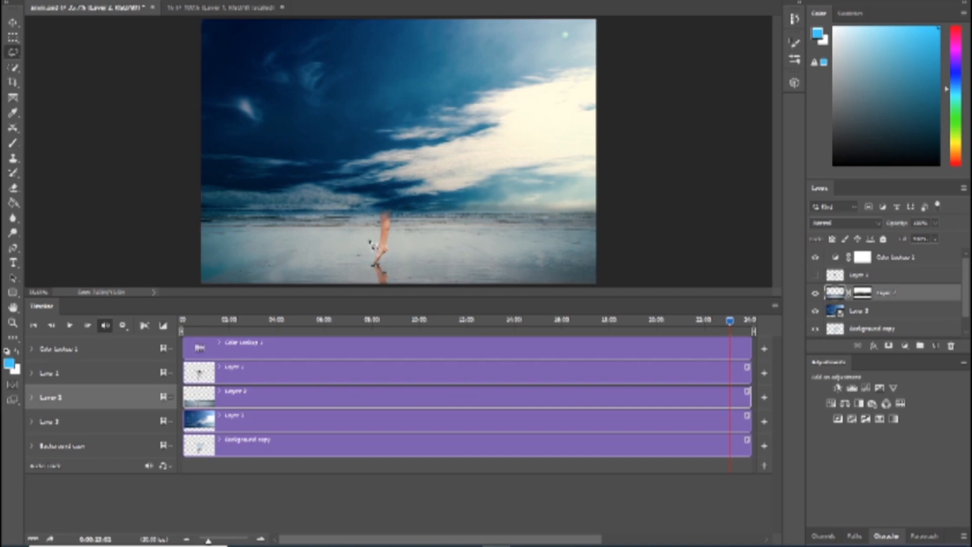
{"action": "left_click", "coordinate": [49, 1]}
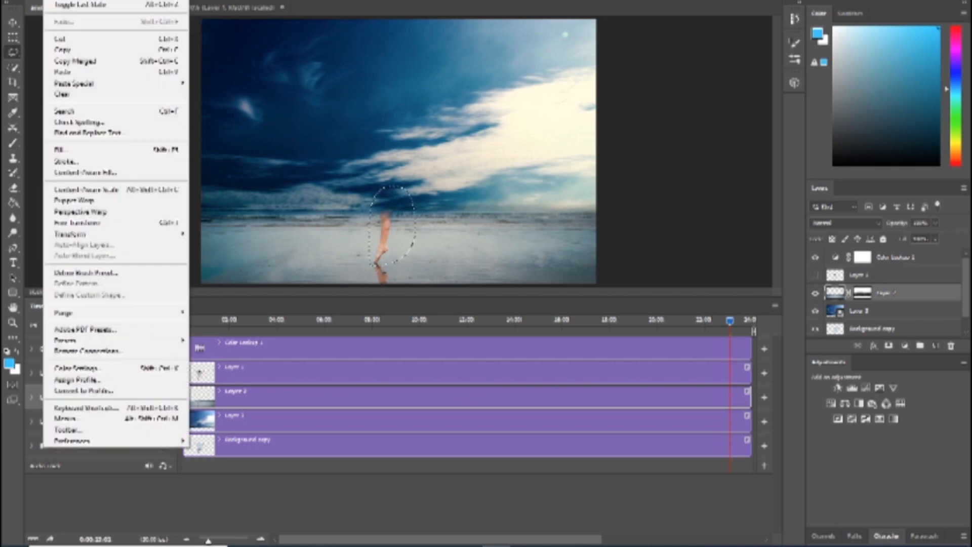
{"action": "left_click", "coordinate": [101, 189]}
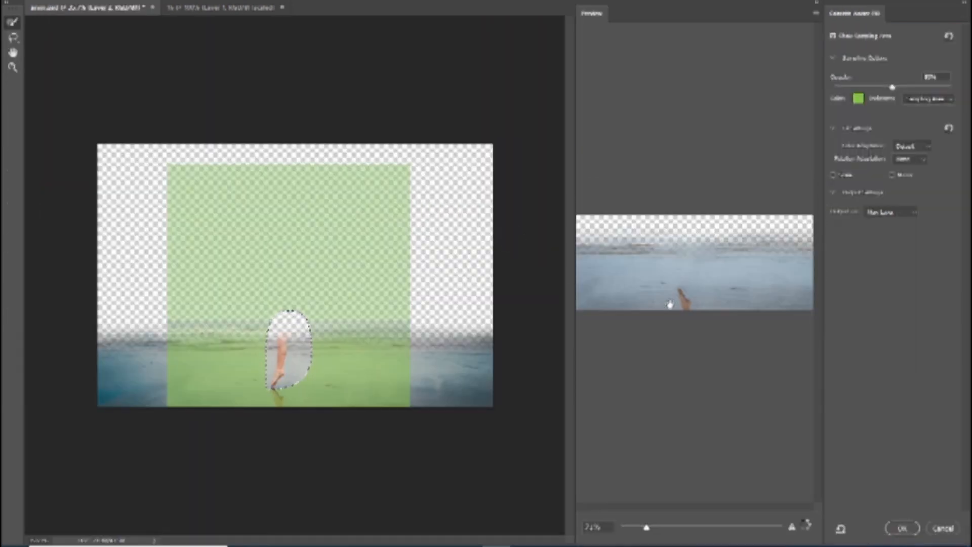
{"action": "left_click", "coordinate": [898, 527]}
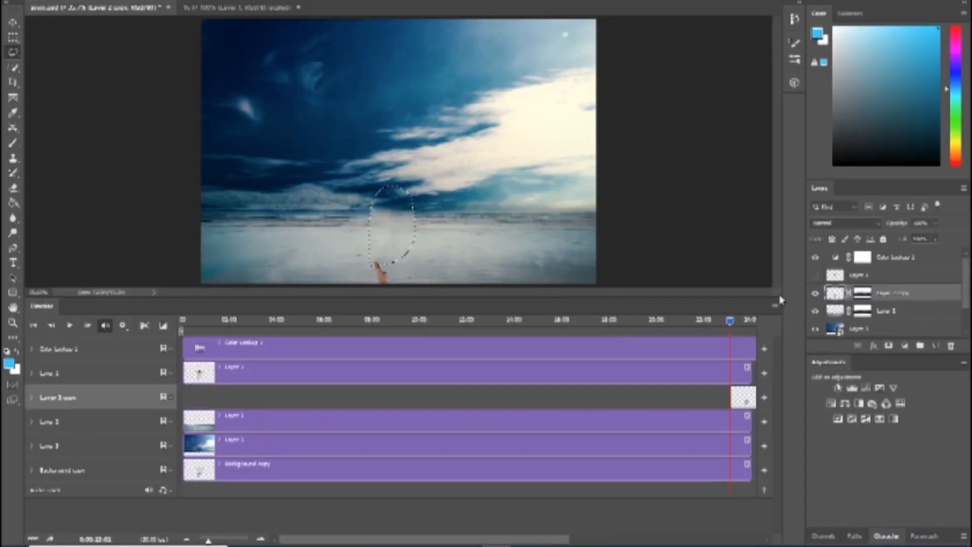
{"action": "left_click", "coordinate": [816, 276]}
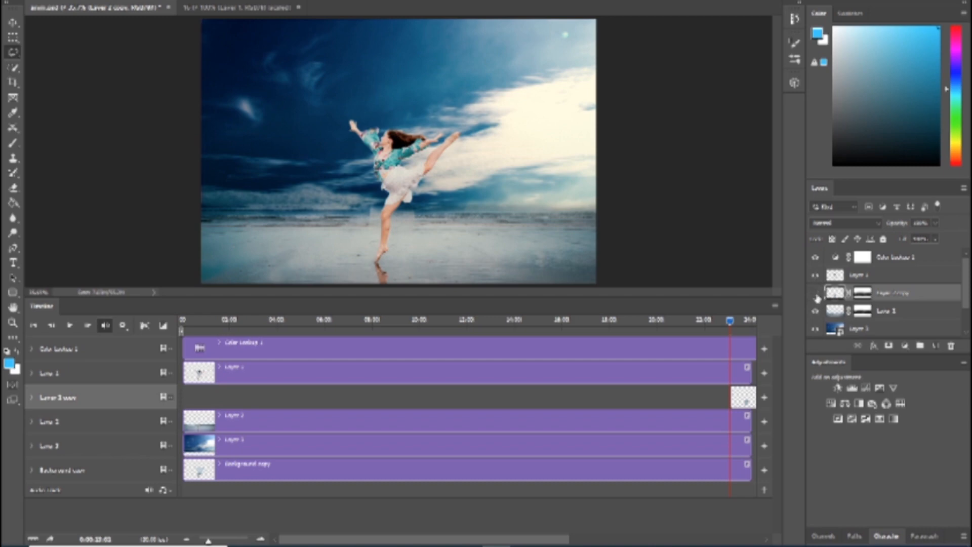
Paint out the leftover leg on Layer 2 with the Clone Stamp while Layer 1 is hidden, and delete Layer 2 copy.
{"action": "left_click", "coordinate": [838, 315]}
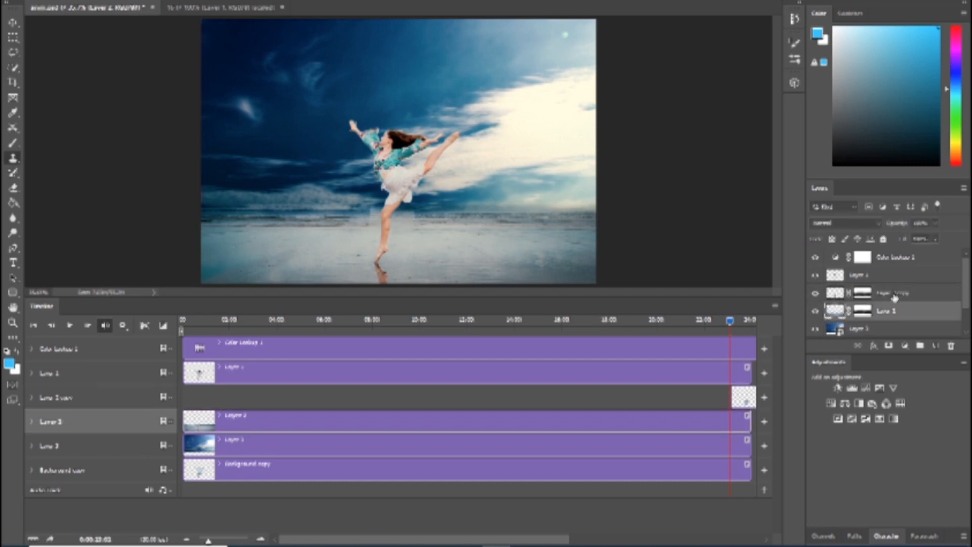
{"action": "left_click", "coordinate": [894, 297]}
{"action": "left_click", "coordinate": [815, 275]}
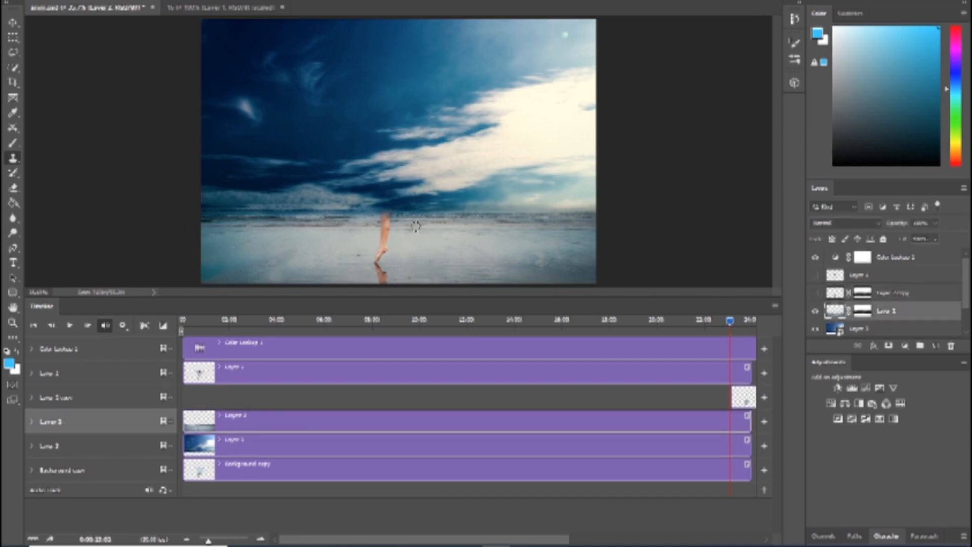
{"action": "mouse_move", "coordinate": [381, 229]}
{"action": "left_mouse_down"}
{"action": "mouse_move", "coordinate": [387, 244]}
{"action": "mouse_move", "coordinate": [375, 258]}
{"action": "left_mouse_up"}
{"action": "mouse_move", "coordinate": [386, 218]}
{"action": "left_mouse_down"}
{"action": "mouse_move", "coordinate": [394, 225]}
{"action": "mouse_move", "coordinate": [381, 214]}
{"action": "mouse_move", "coordinate": [406, 212]}
{"action": "mouse_move", "coordinate": [410, 223]}
{"action": "left_mouse_up"}
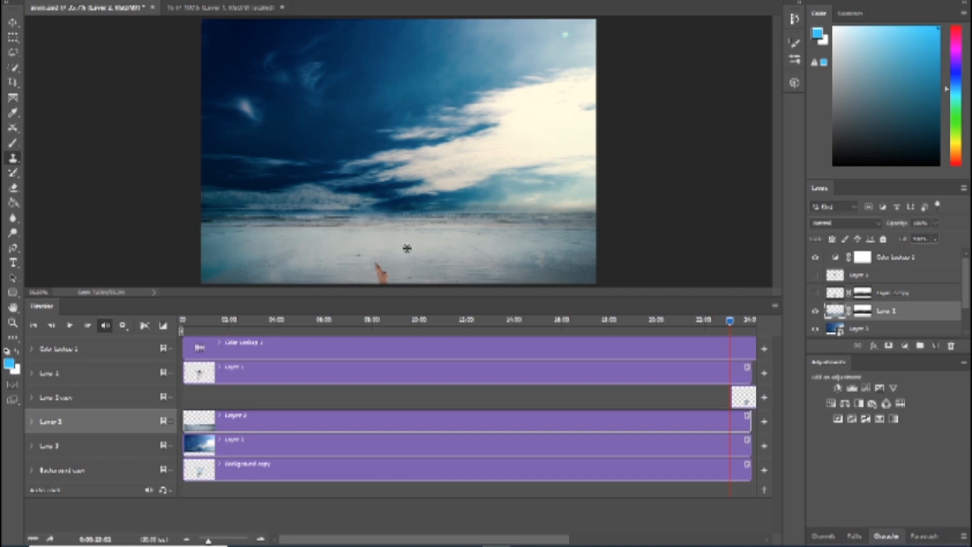
{"action": "left_click", "coordinate": [815, 275]}
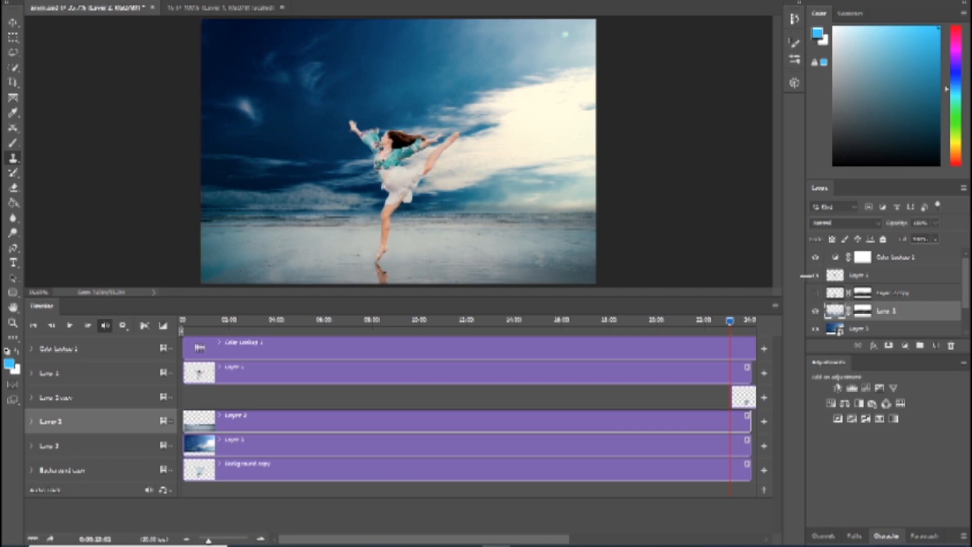
{"action": "left_click_drag", "start_coordinate": [886, 293], "coordinate": [951, 346]}
Save the document and convert the dancer's Layer 1 into a 3D extrusion.
{"action": "left_click", "coordinate": [861, 276]}
{"action": "key", "text": "ctrl+s"}
{"action": "right_click", "coordinate": [897, 278]}
{"action": "left_click", "coordinate": [810, 529]}
{"action": "left_click", "coordinate": [500, 185]}
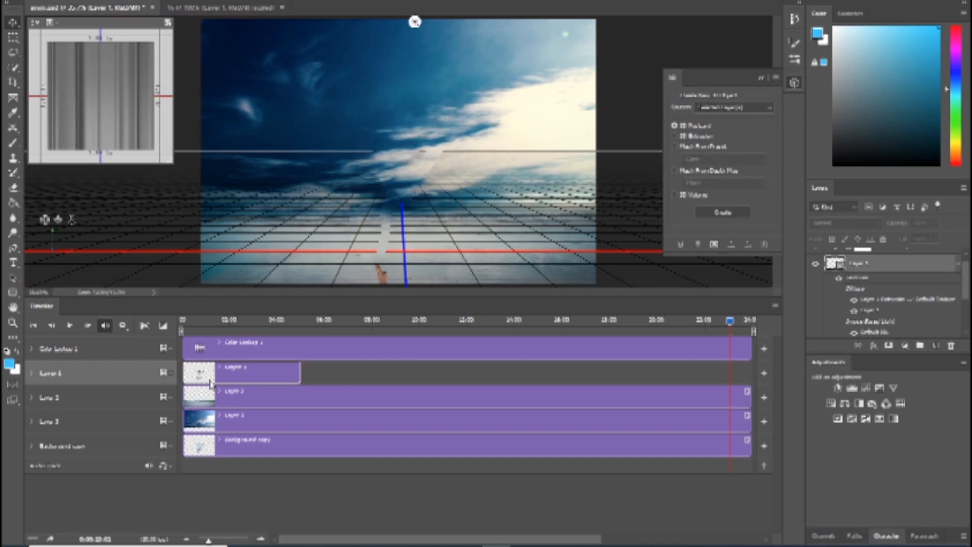
Move the playhead to about 1 second and set the 3D environment's ground shadow opacity to 0%.
{"action": "left_click_drag", "start_coordinate": [216, 326], "coordinate": [209, 322]}
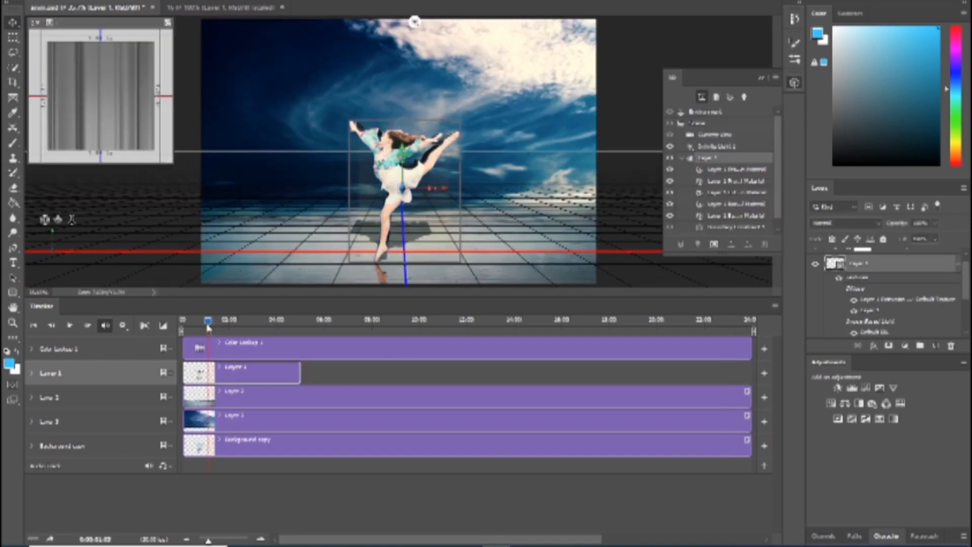
{"action": "left_click", "coordinate": [744, 97]}
{"action": "left_click", "coordinate": [705, 122]}
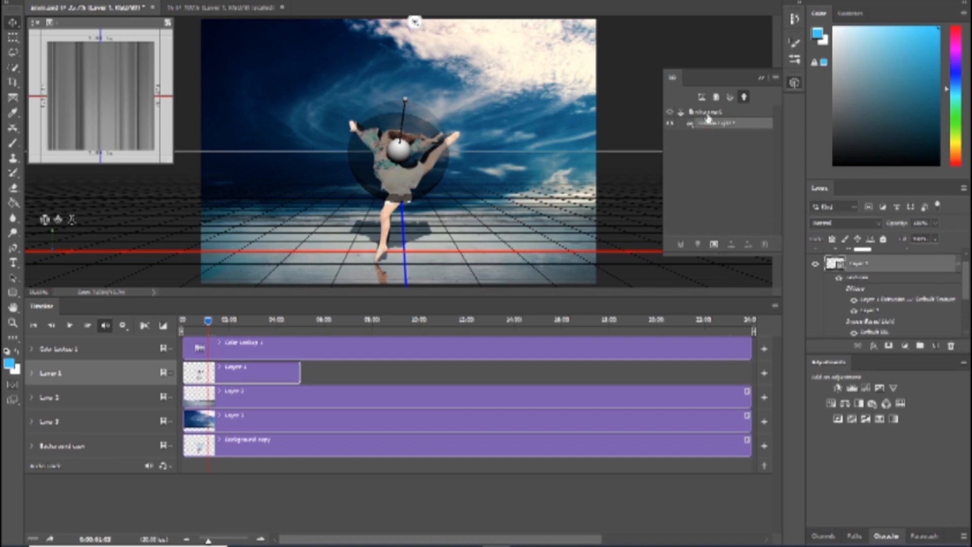
{"action": "double_click", "coordinate": [699, 116]}
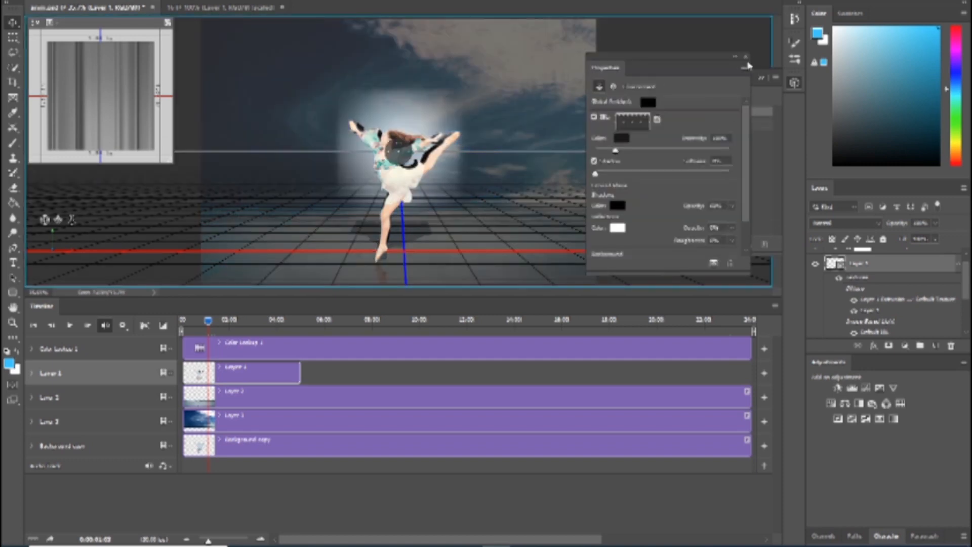
{"action": "left_click_drag", "start_coordinate": [721, 220], "coordinate": [656, 222]}
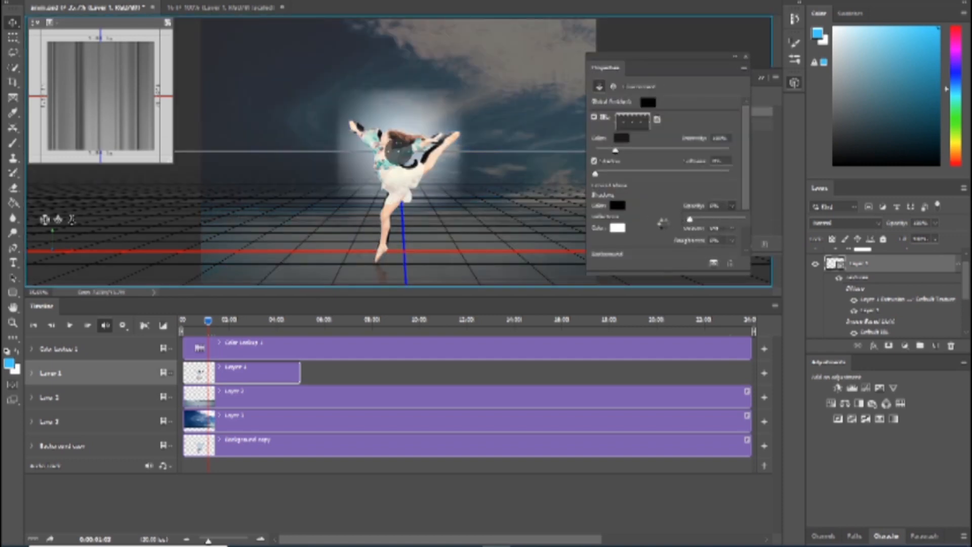
{"action": "left_click", "coordinate": [746, 56]}
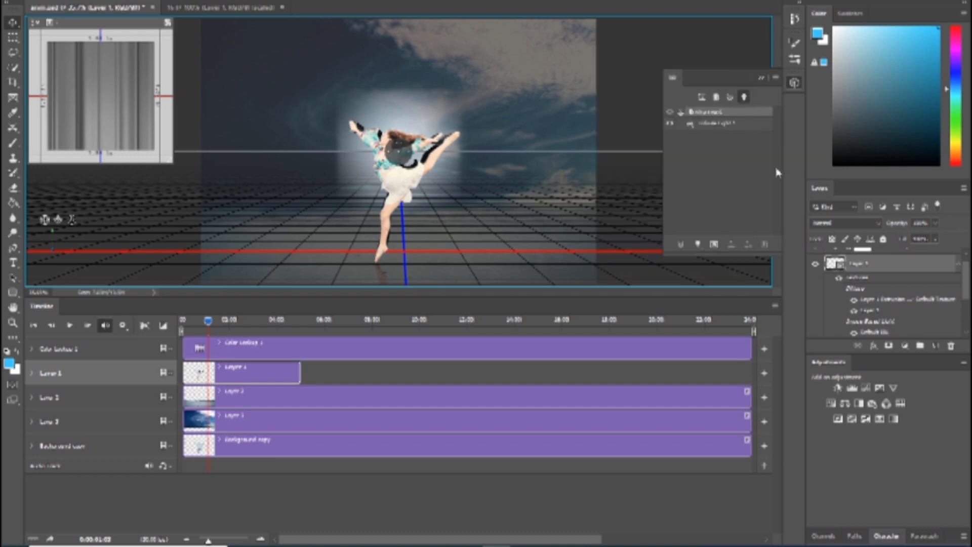
Try another light type on the dancer's infinite light, set the type back to Infinite and turn off its shadow.
{"action": "double_click", "coordinate": [746, 123]}
{"action": "left_click", "coordinate": [676, 115]}
{"action": "left_click", "coordinate": [675, 131]}
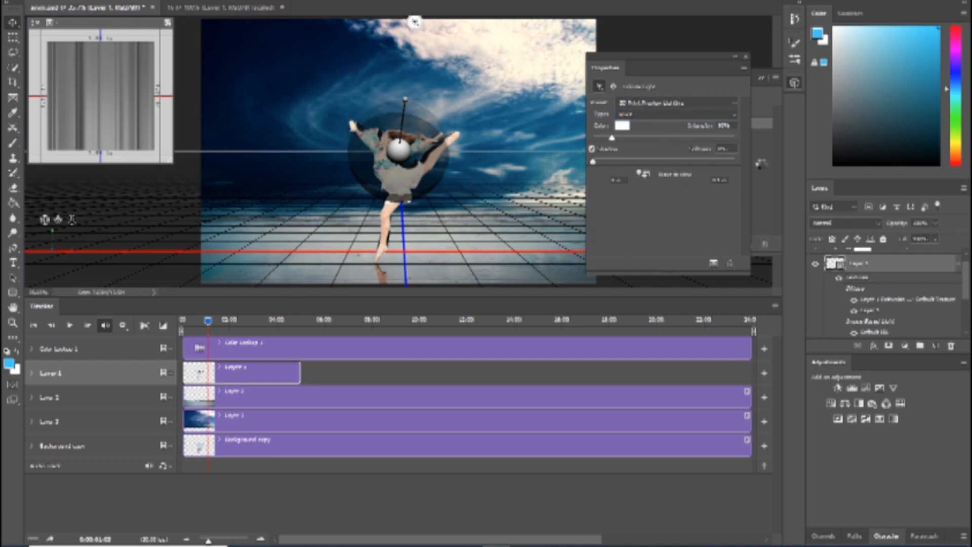
{"action": "left_click", "coordinate": [656, 120]}
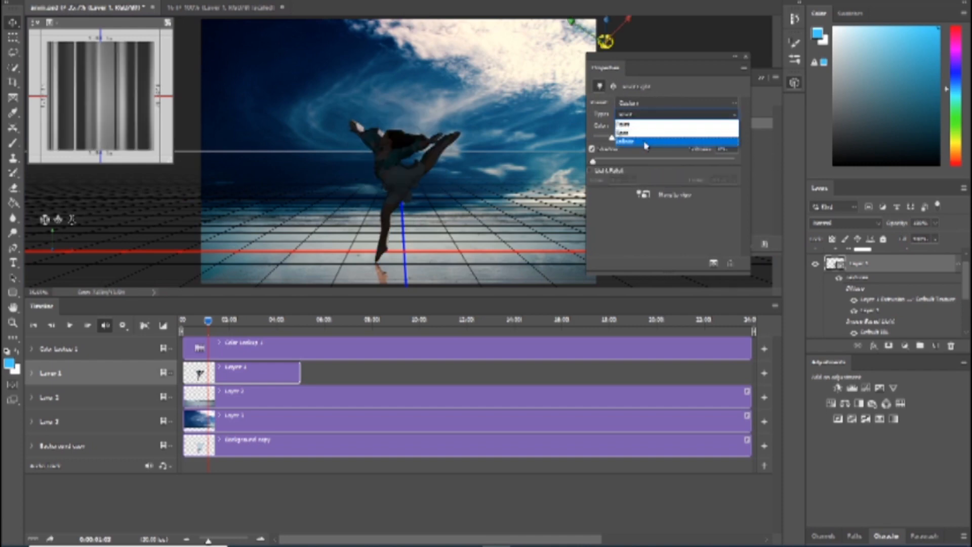
{"action": "left_click", "coordinate": [656, 117]}
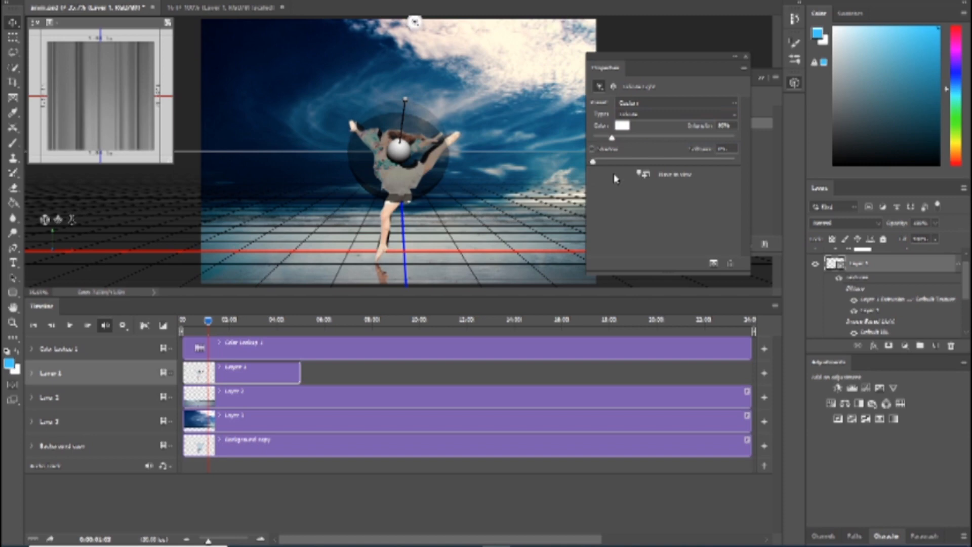
Lower the infinite light's intensity slightly and close the light's properties.
{"action": "left_click_drag", "start_coordinate": [612, 137], "coordinate": [635, 138]}
{"action": "left_click", "coordinate": [608, 138]}
{"action": "left_click", "coordinate": [779, 164]}
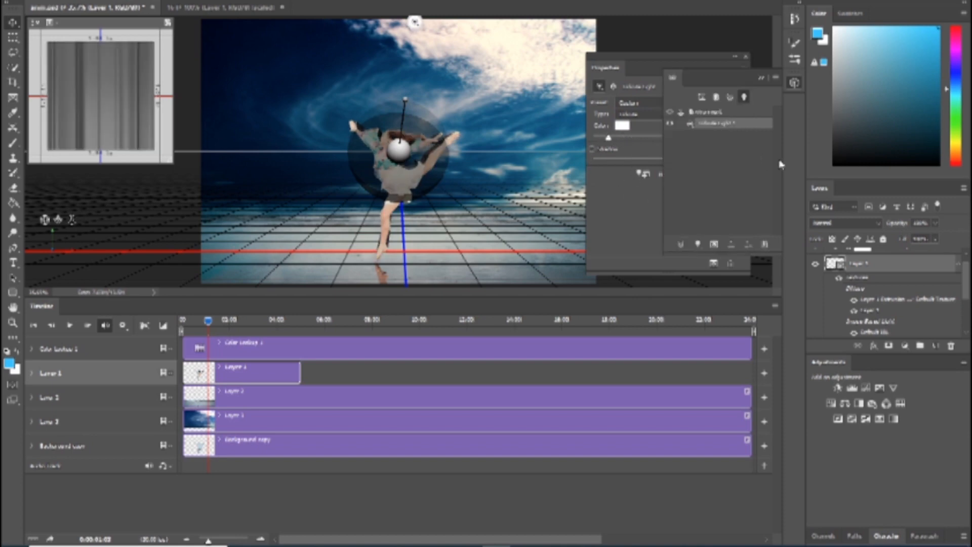
{"action": "left_click", "coordinate": [746, 57]}
{"action": "left_click", "coordinate": [793, 86]}
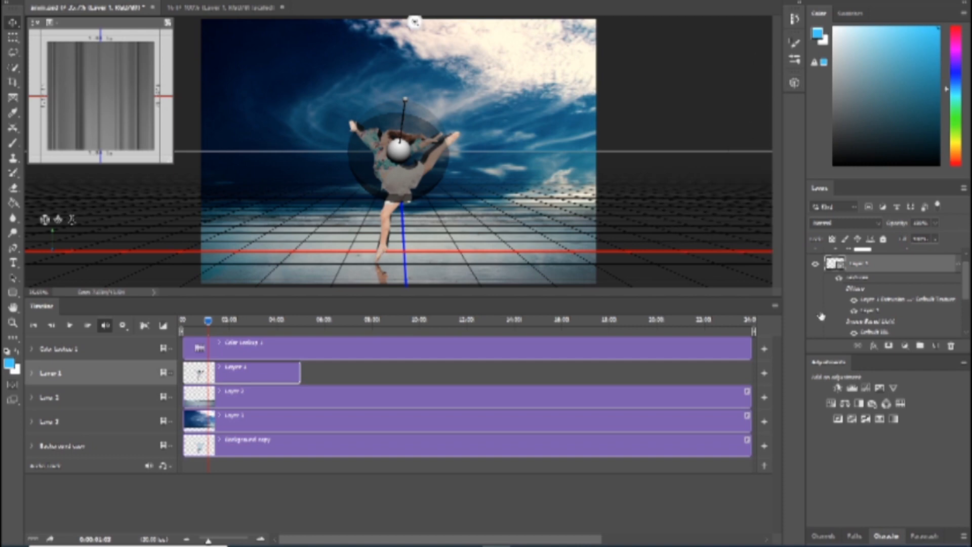
Expand Layer 1's timeline properties and enable 3D Camera Position keyframing at about 1 second.
{"action": "scroll", "coordinate": [912, 311], "scroll_direction": "up", "scroll_amount": 2}
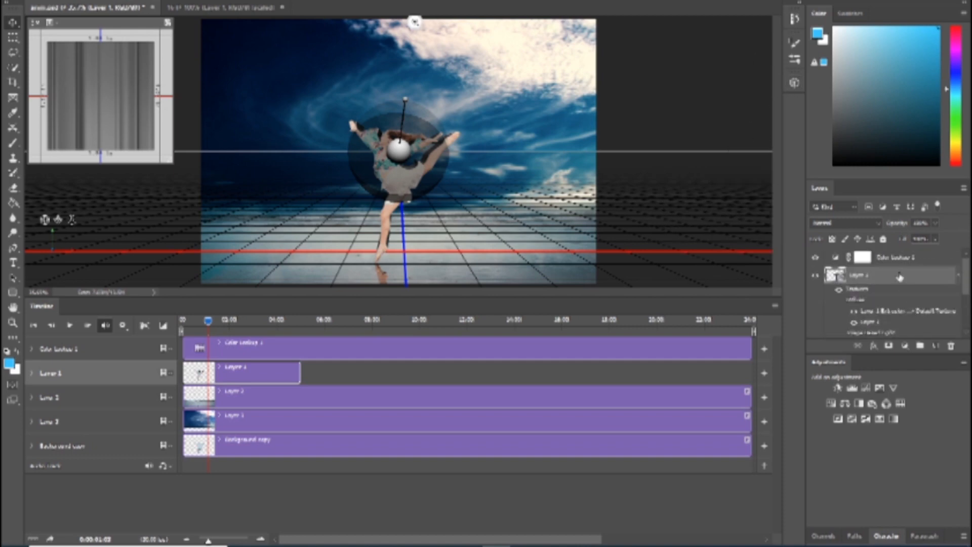
{"action": "double_click", "coordinate": [899, 276]}
{"action": "left_click", "coordinate": [827, 102]}
{"action": "left_click", "coordinate": [32, 374]}
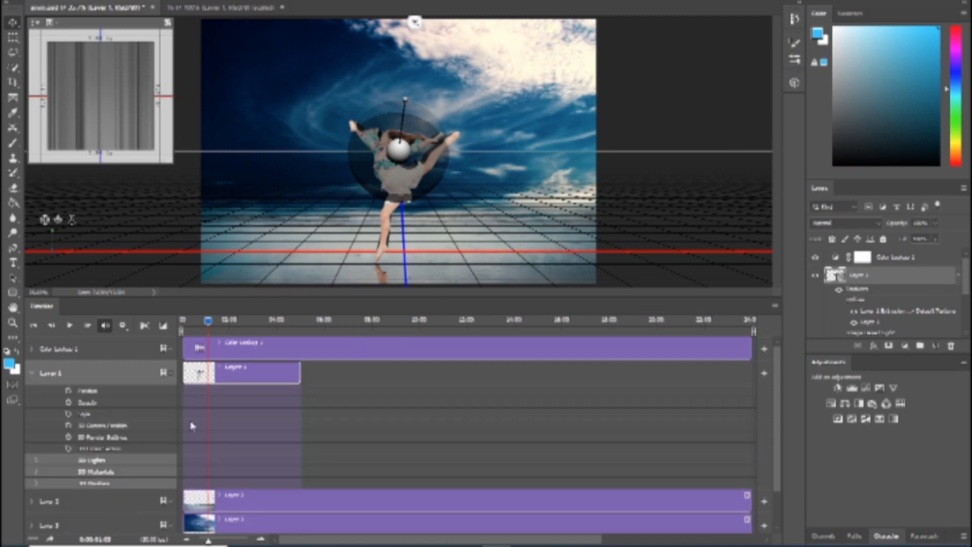
{"action": "left_click", "coordinate": [69, 425]}
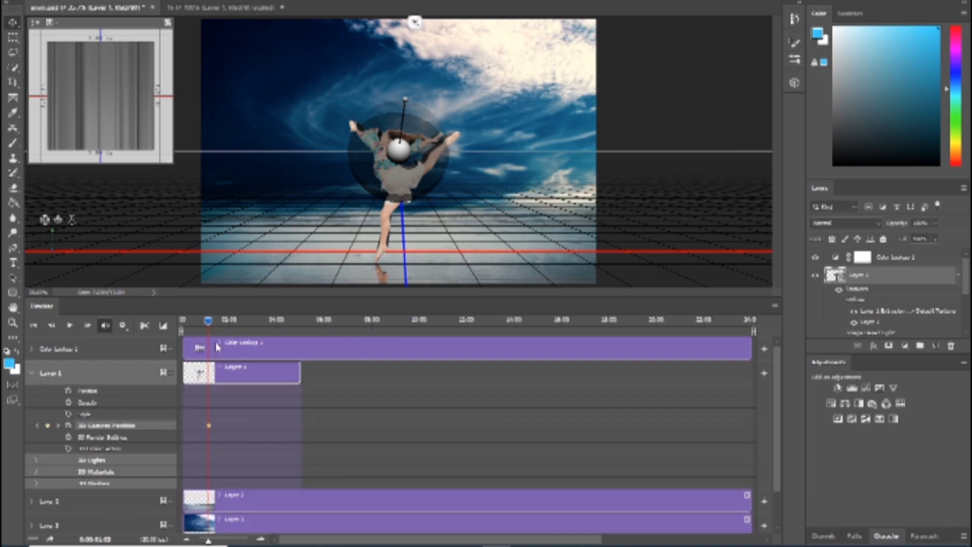
Add a 3D Camera Position keyframe on Layer 1 at about 4 seconds and orbit the camera slightly.
{"action": "left_click", "coordinate": [278, 325]}
{"action": "left_click", "coordinate": [47, 426]}
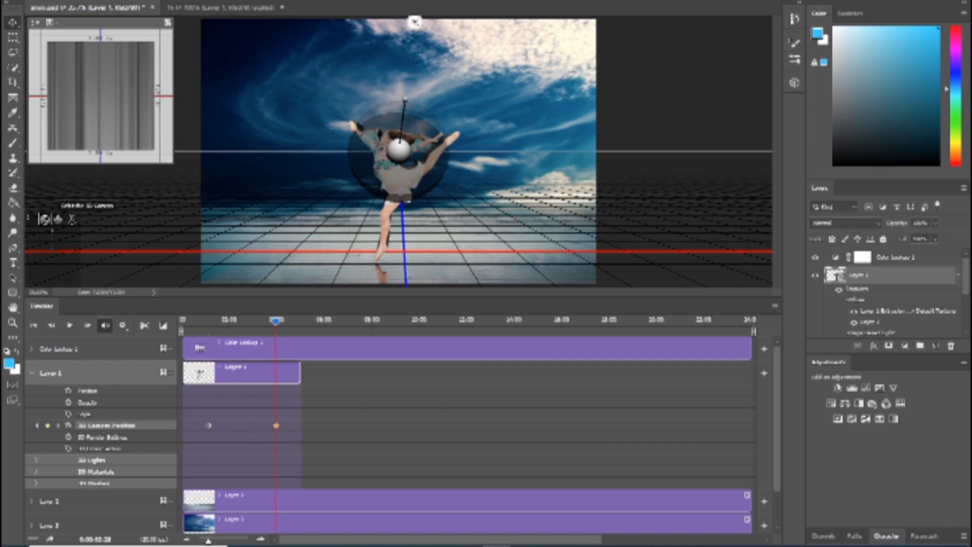
{"action": "left_click_drag", "start_coordinate": [45, 219], "coordinate": [54, 220]}
{"action": "mouse_move", "coordinate": [430, 21]}
{"action": "left_mouse_down"}
{"action": "mouse_move", "coordinate": [506, 19]}
{"action": "mouse_move", "coordinate": [415, 22]}
{"action": "left_mouse_up"}
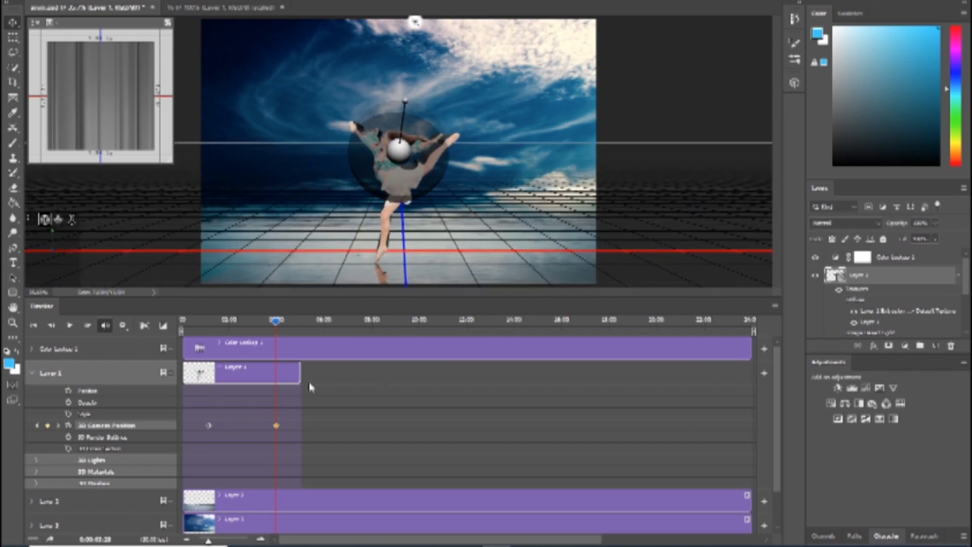
Move the playhead to about 2.5 seconds, try orbiting the 3D camera around the dancer, and undo the orbit.
{"action": "left_click_drag", "start_coordinate": [269, 319], "coordinate": [215, 319]}
{"action": "left_click", "coordinate": [242, 320]}
{"action": "left_click_drag", "start_coordinate": [412, 22], "coordinate": [414, 21]}
{"action": "left_click_drag", "start_coordinate": [45, 219], "coordinate": [124, 221]}
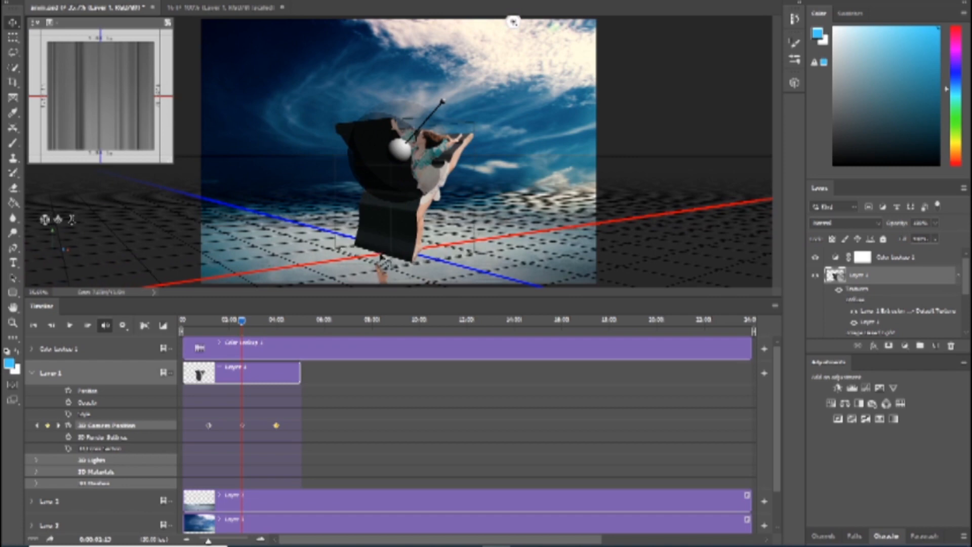
{"action": "key", "text": "ctrl+z"}
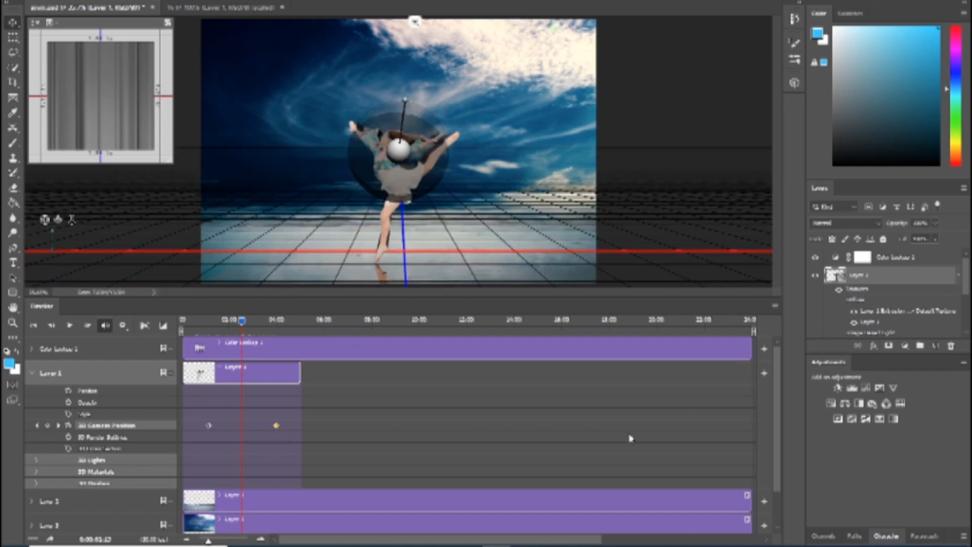
Open Layer 1's extrusion material default texture as a document and return to the dancer composite.
{"action": "scroll", "coordinate": [896, 280], "scroll_direction": "down", "scroll_amount": 3}
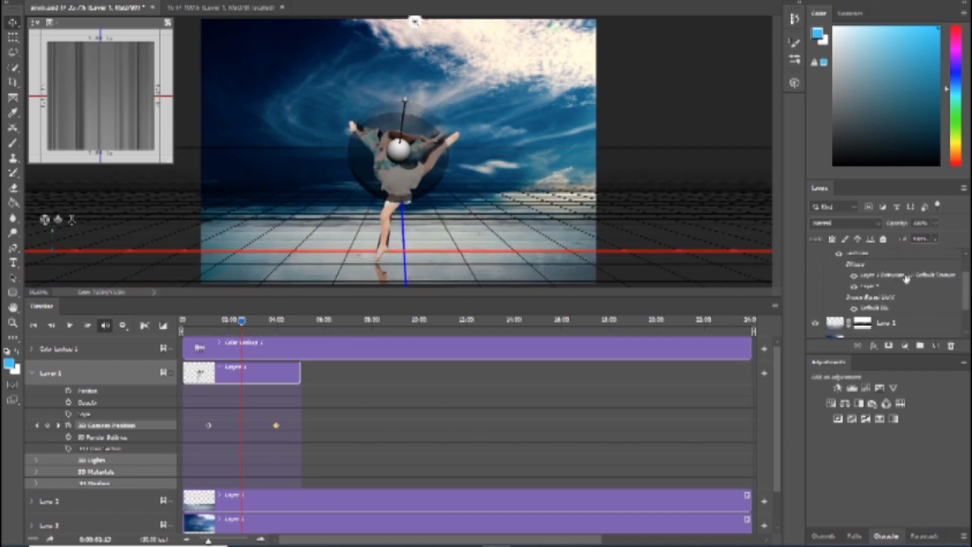
{"action": "double_click", "coordinate": [906, 279]}
{"action": "left_click", "coordinate": [220, 7]}
{"action": "left_click", "coordinate": [108, 8]}
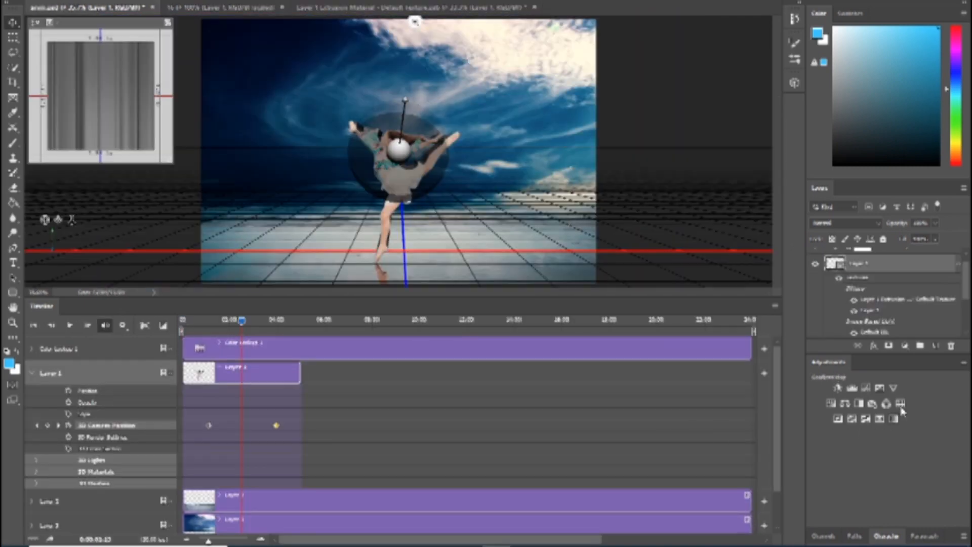
Rotate the infinite light slightly to change the direction it shines on the dancer.
{"action": "left_click_drag", "start_coordinate": [510, 131], "coordinate": [497, 30]}
{"action": "left_click", "coordinate": [399, 1]}
{"action": "left_click", "coordinate": [431, 1]}
{"action": "left_click_drag", "start_coordinate": [414, 161], "coordinate": [434, 154]}
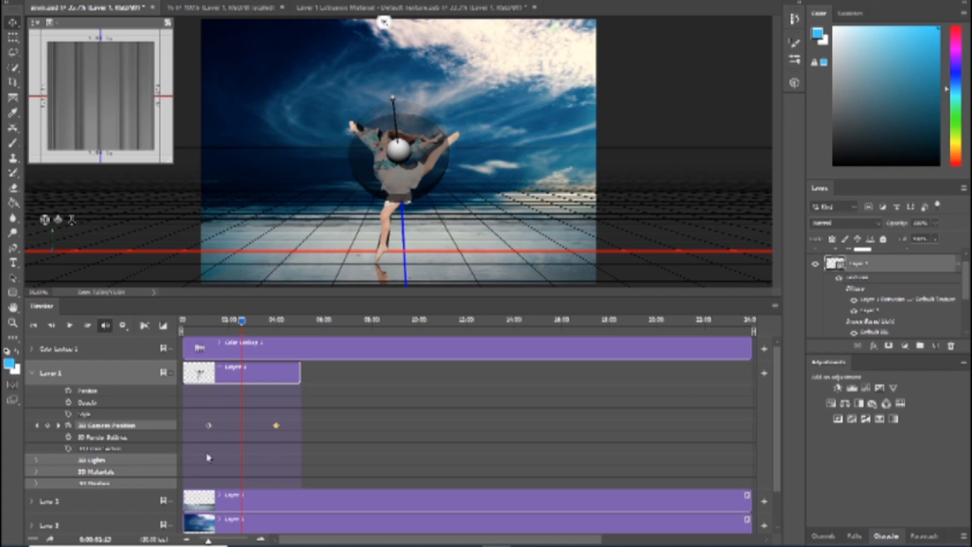
Switch to the 3D workspace, and expand and enlarge the timeline to show Layer 1's camera keyframes.
{"action": "left_click", "coordinate": [244, 1]}
{"action": "mouse_move", "coordinate": [276, 1]}
{"action": "left_click", "coordinate": [469, 5]}
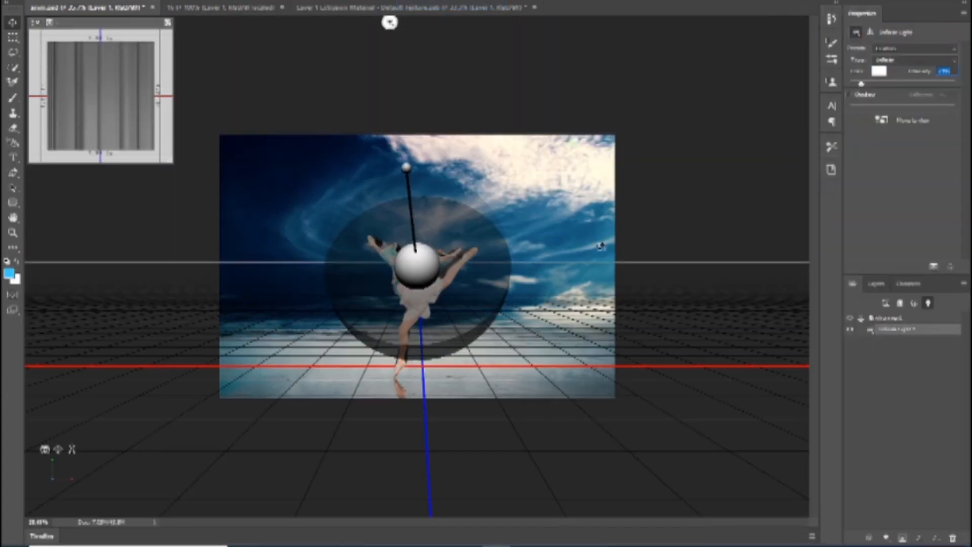
{"action": "left_click", "coordinate": [42, 536]}
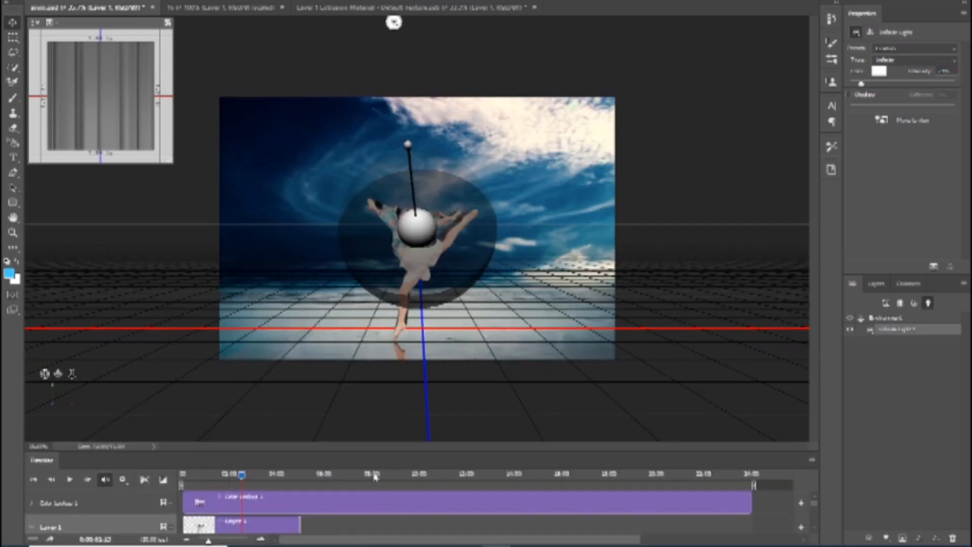
{"action": "left_click_drag", "start_coordinate": [371, 453], "coordinate": [381, 388]}
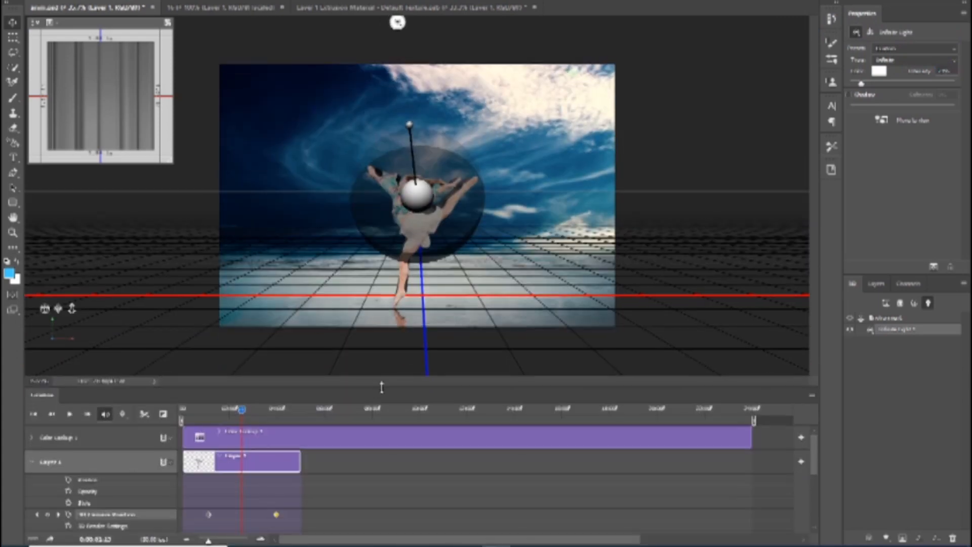
Reset the infinite light's rotation coordinates and show the whole 3D scene's elements again.
{"action": "left_click", "coordinate": [870, 32]}
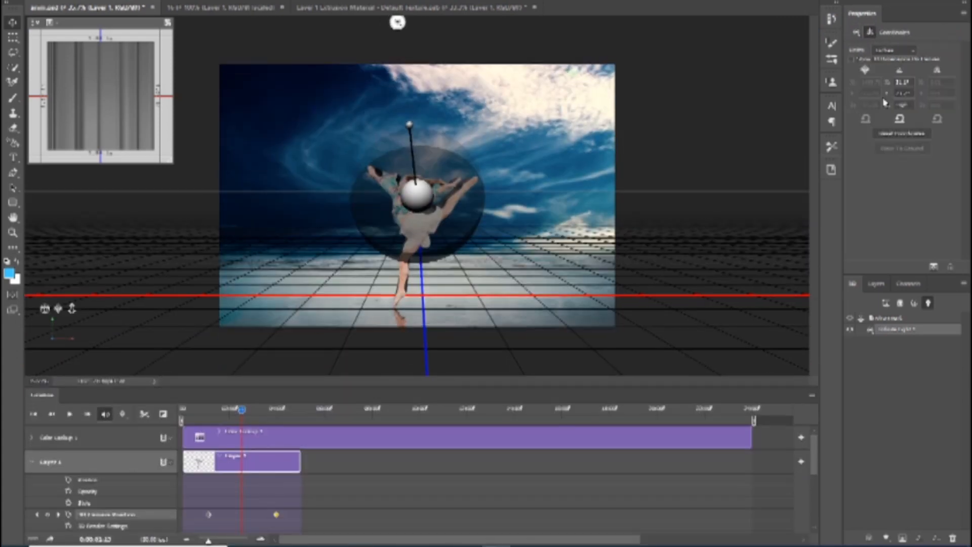
{"action": "left_click", "coordinate": [899, 119]}
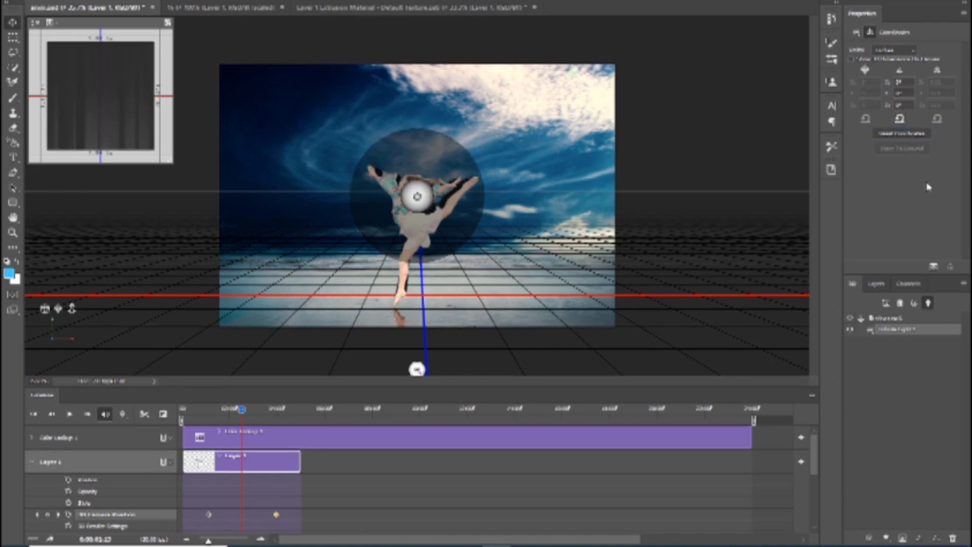
{"action": "left_click", "coordinate": [879, 285]}
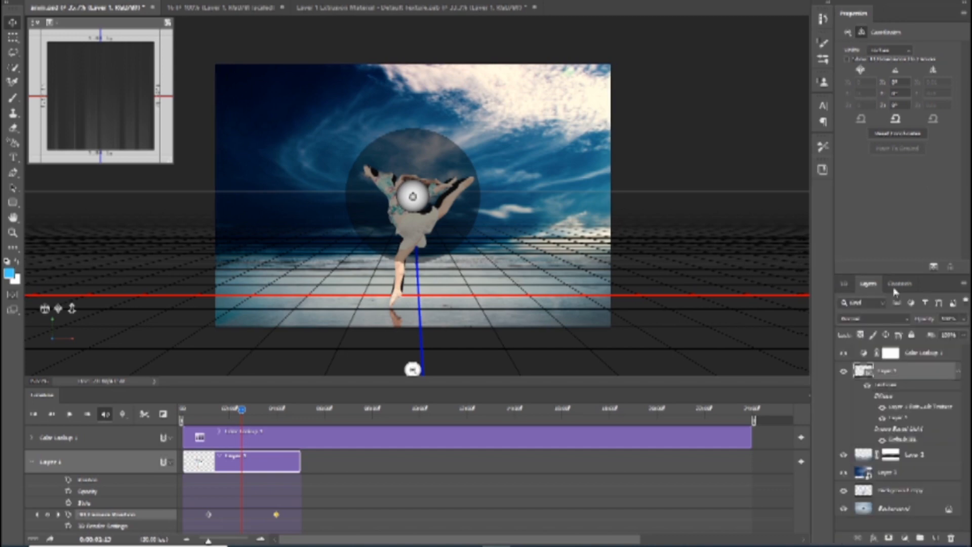
{"action": "left_click", "coordinate": [904, 286]}
{"action": "left_click", "coordinate": [849, 284]}
{"action": "left_click", "coordinate": [883, 304]}
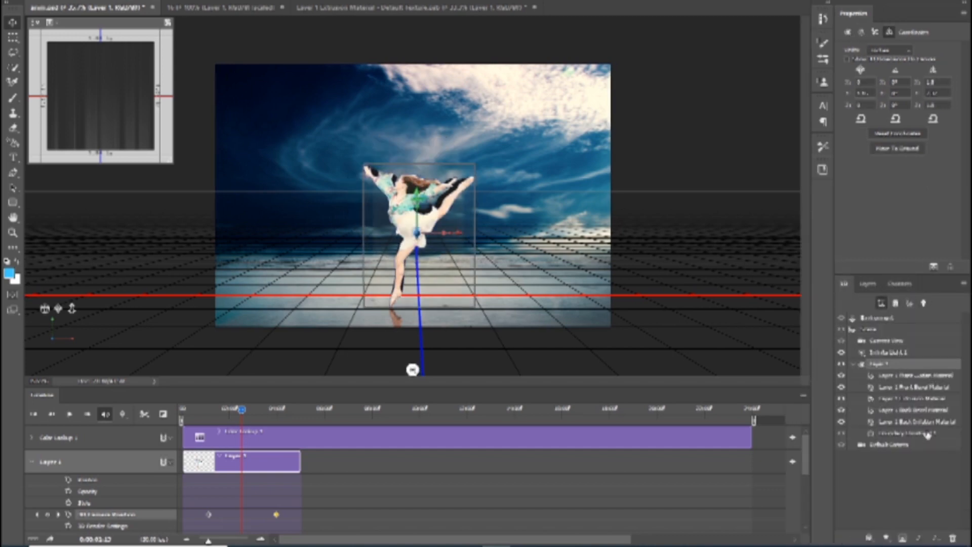
Examine the default camera, current view, Layer 1 materials and boundary constraint in the 3D scene.
{"action": "left_click", "coordinate": [871, 444]}
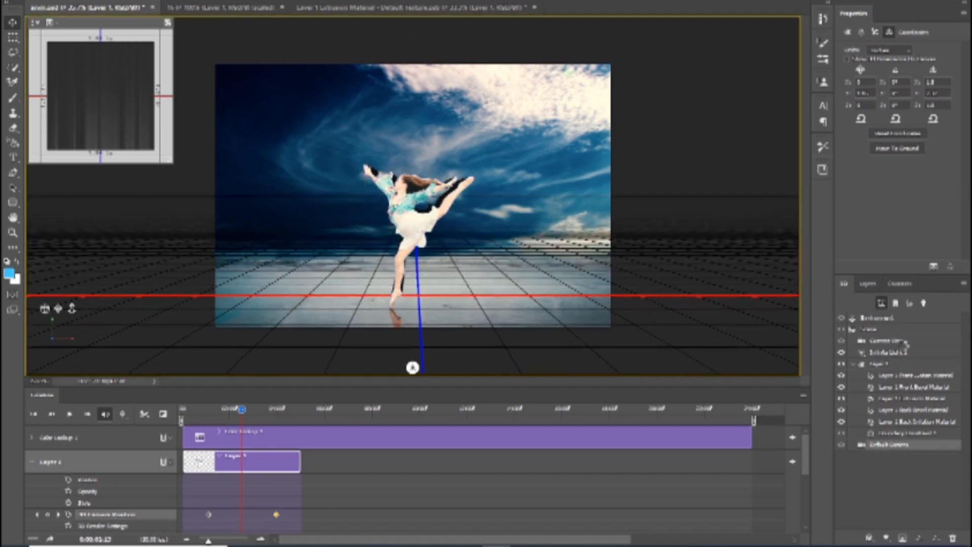
{"action": "left_click", "coordinate": [886, 340]}
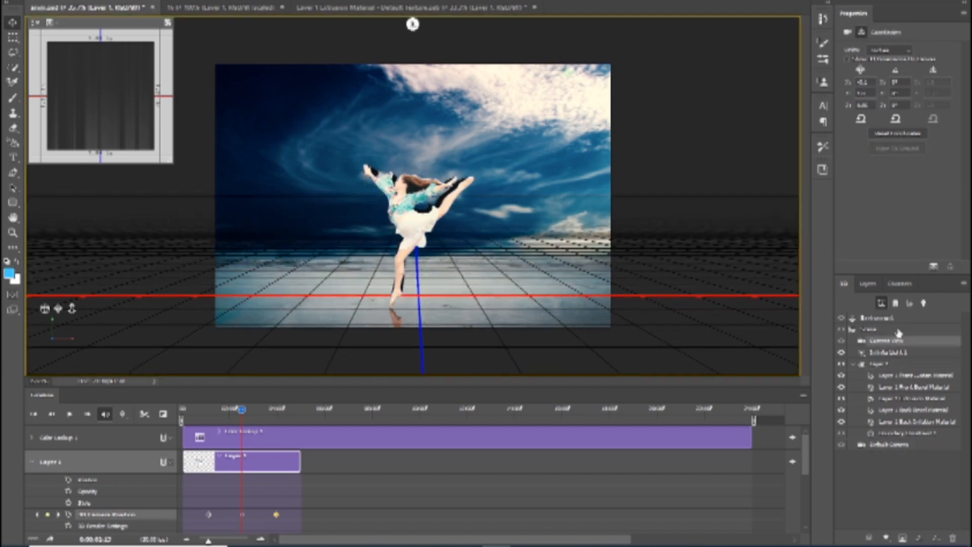
{"action": "left_click", "coordinate": [905, 374]}
{"action": "left_click", "coordinate": [914, 388]}
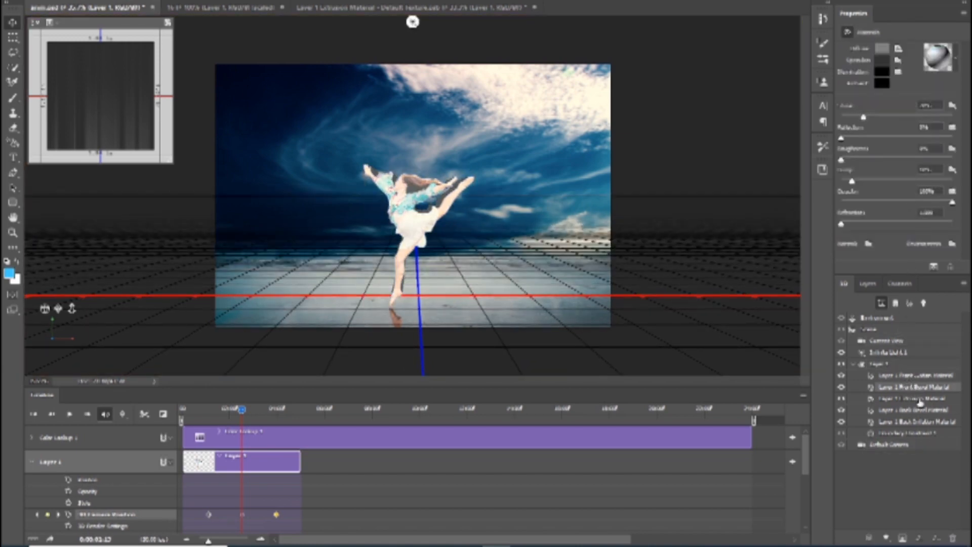
{"action": "left_click", "coordinate": [920, 399]}
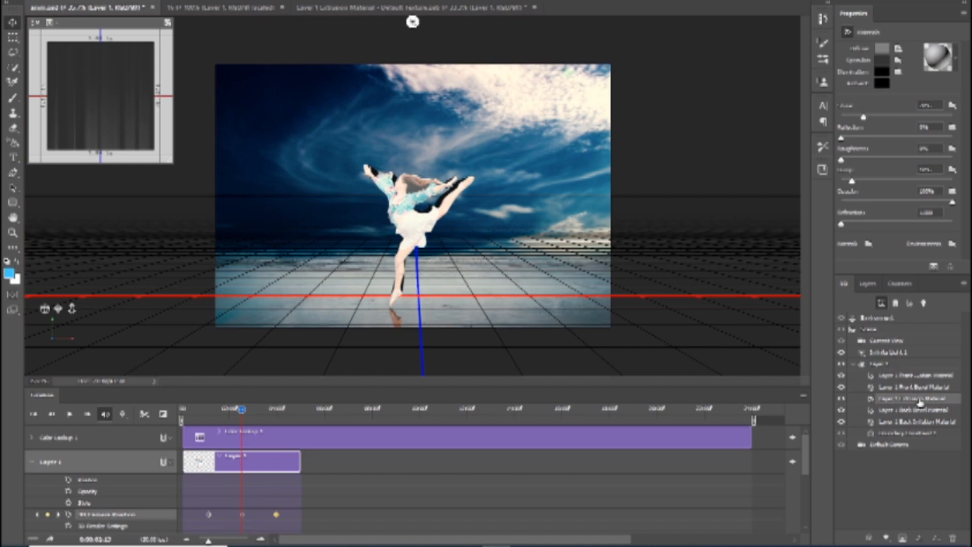
{"action": "left_click", "coordinate": [923, 434]}
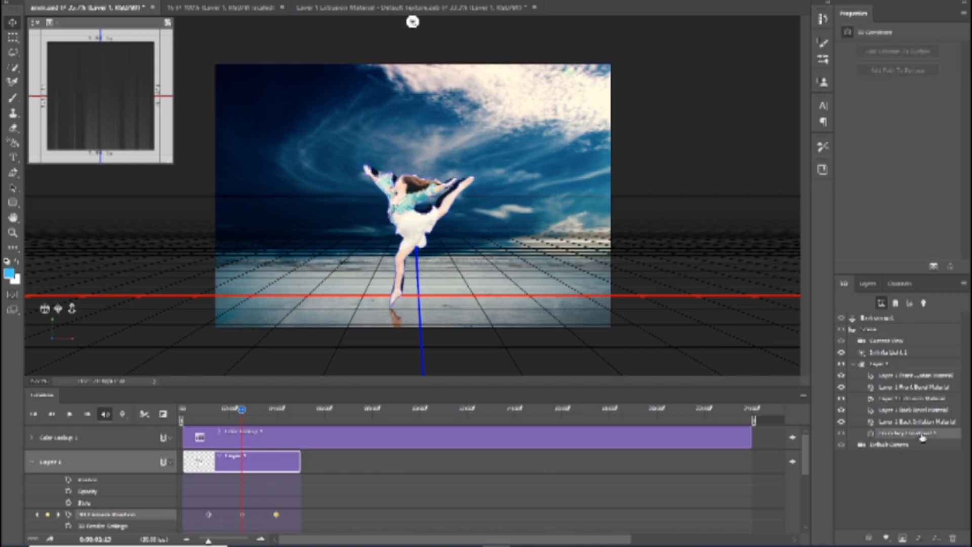
{"action": "left_click", "coordinate": [893, 342]}
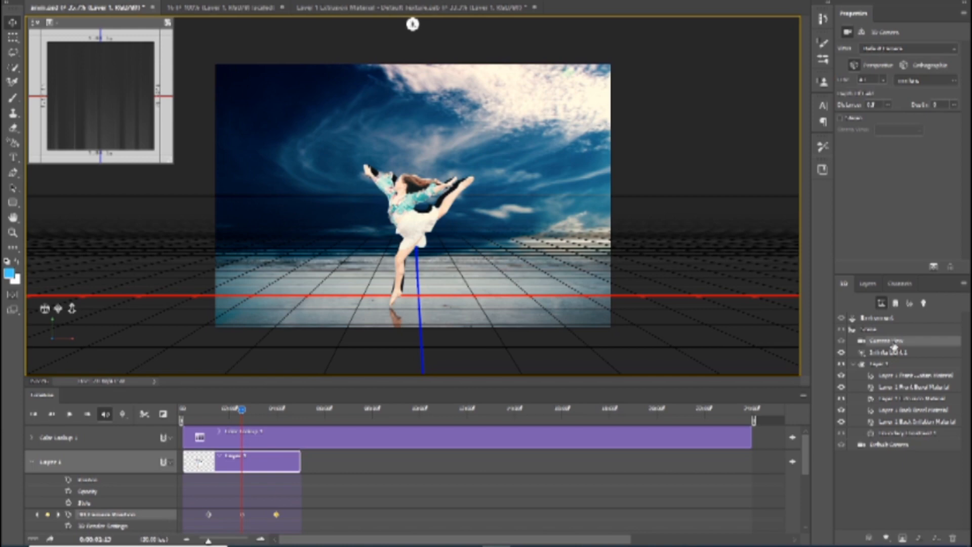
Look at the scene from the Top camera view, then return to the Default view.
{"action": "left_click", "coordinate": [926, 84]}
{"action": "left_click", "coordinate": [925, 84]}
{"action": "left_click", "coordinate": [911, 53]}
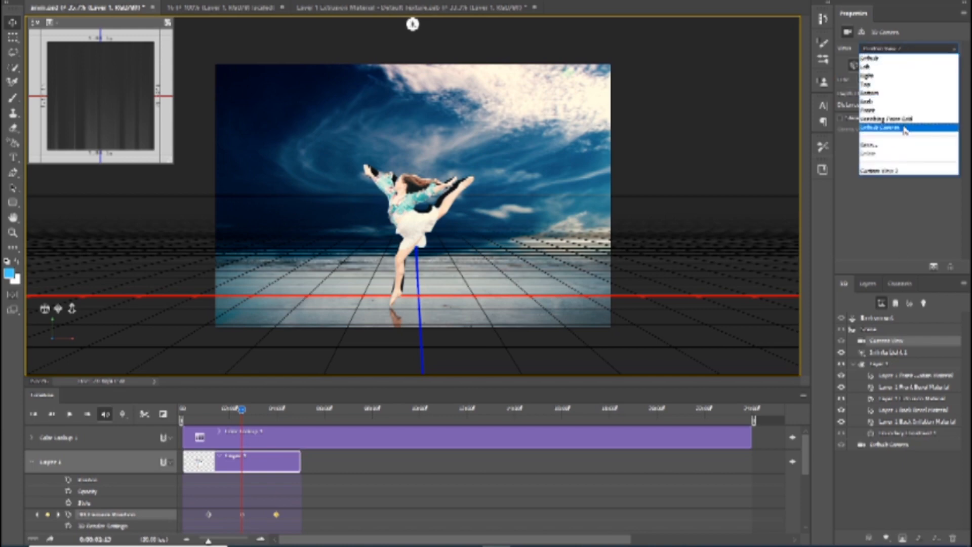
{"action": "left_click", "coordinate": [891, 84]}
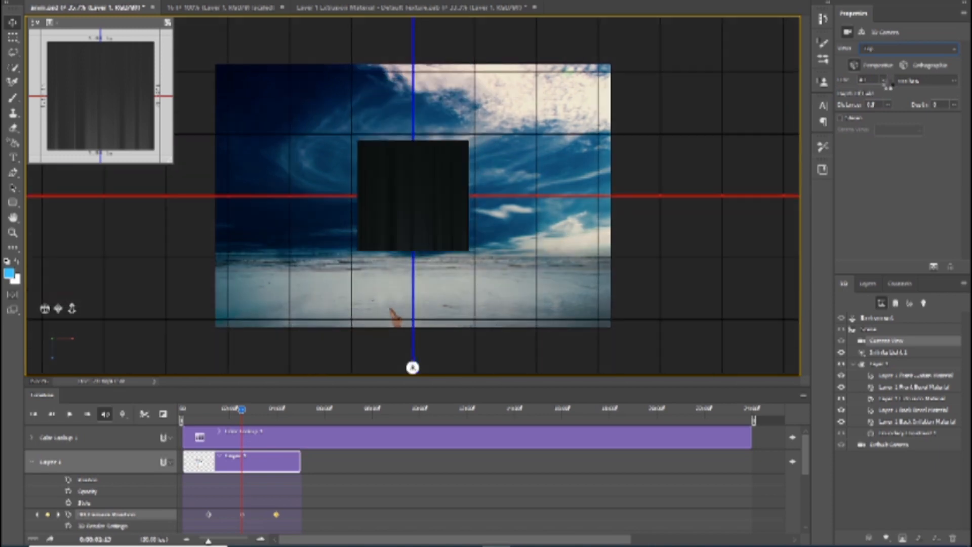
{"action": "left_click", "coordinate": [907, 48]}
{"action": "left_click", "coordinate": [892, 71]}
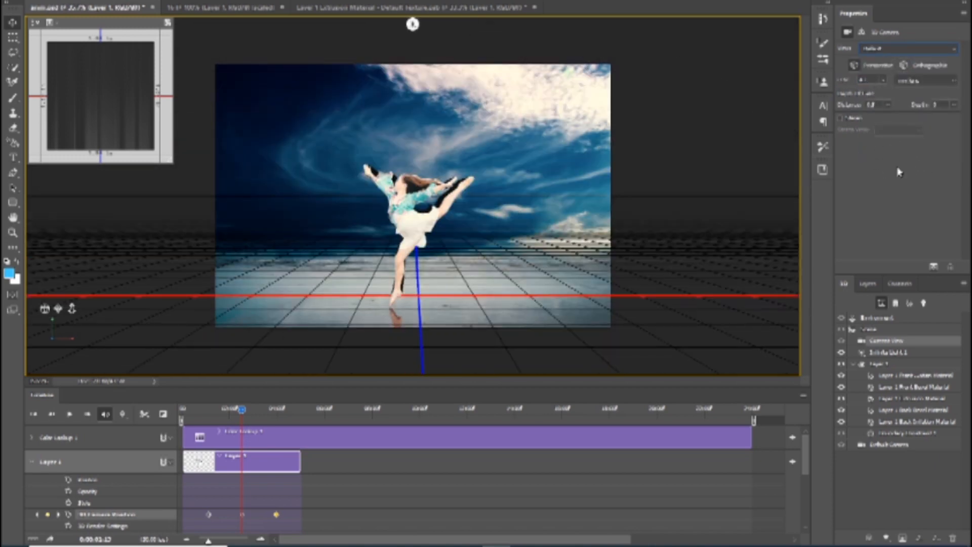
Examine the properties of the environment, the scene and the current view.
{"action": "left_click", "coordinate": [878, 320]}
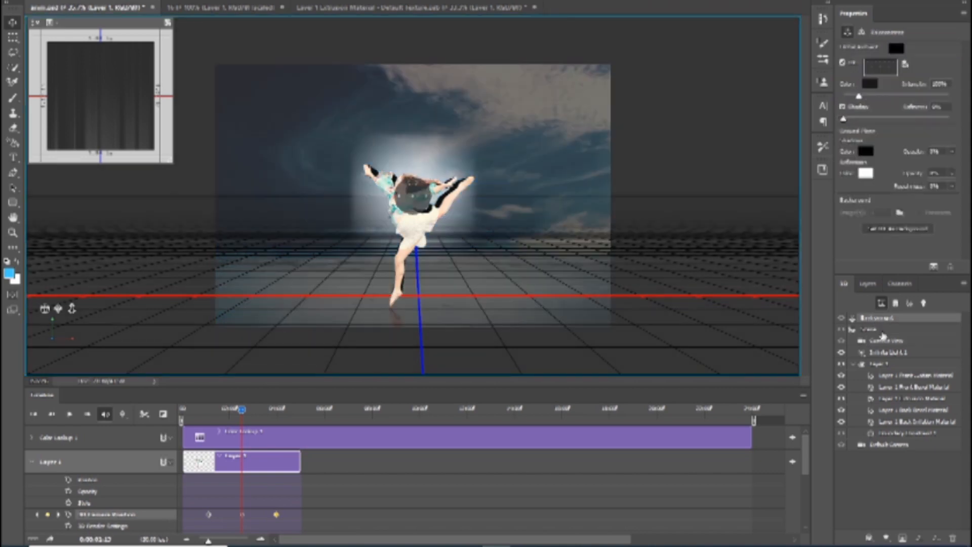
{"action": "left_click", "coordinate": [880, 330]}
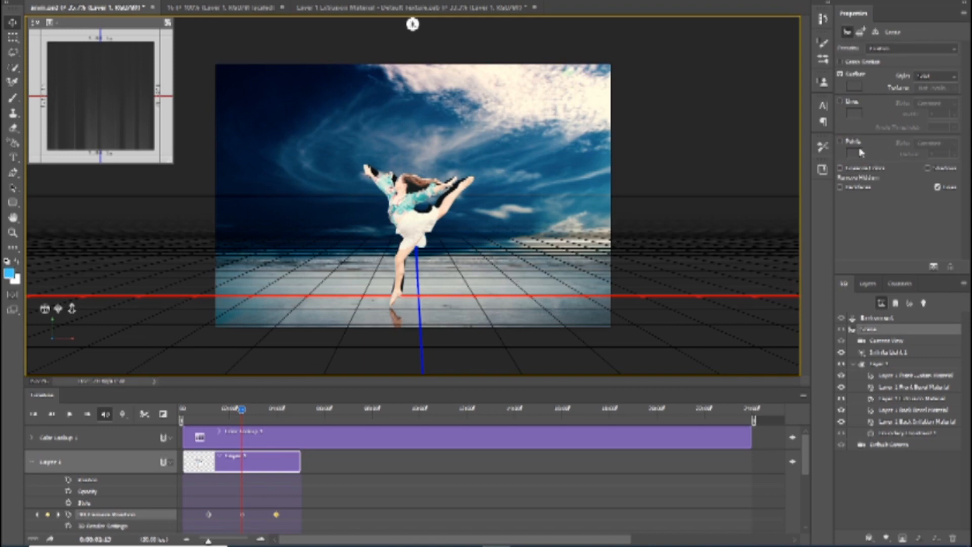
{"action": "left_click", "coordinate": [888, 342]}
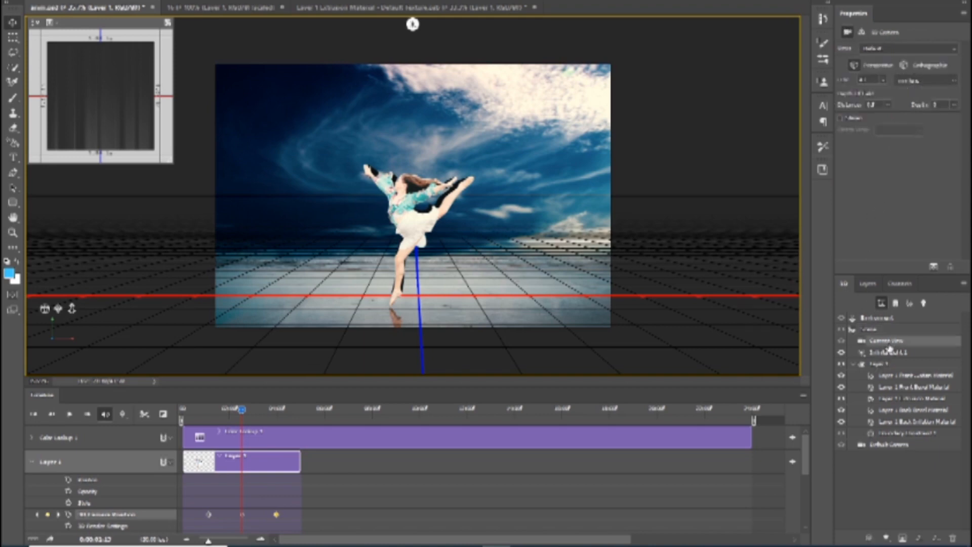
Set the extrusion depth of the Layer 1 mesh to 0.
{"action": "left_click", "coordinate": [894, 365]}
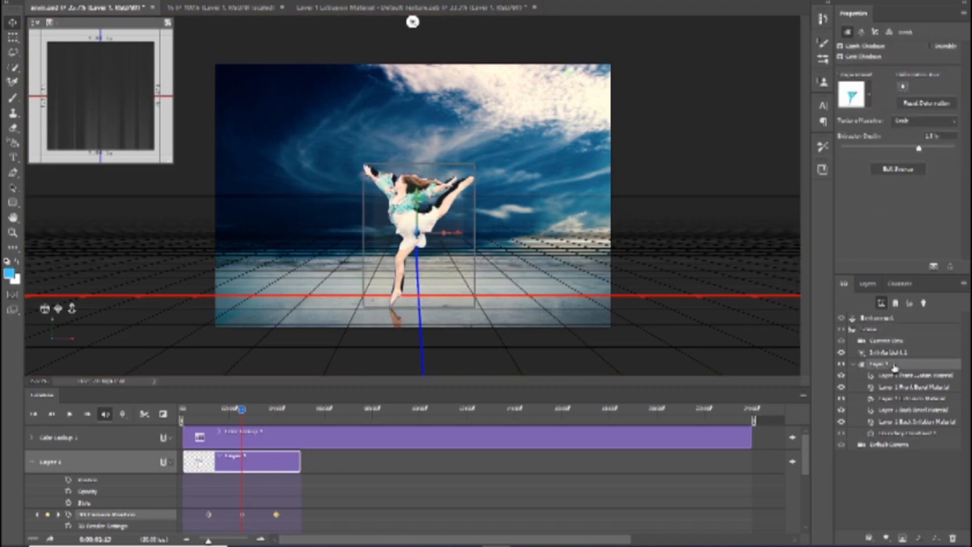
{"action": "left_click", "coordinate": [866, 137]}
{"action": "type", "text": "0"}
{"action": "key", "text": "Return"}
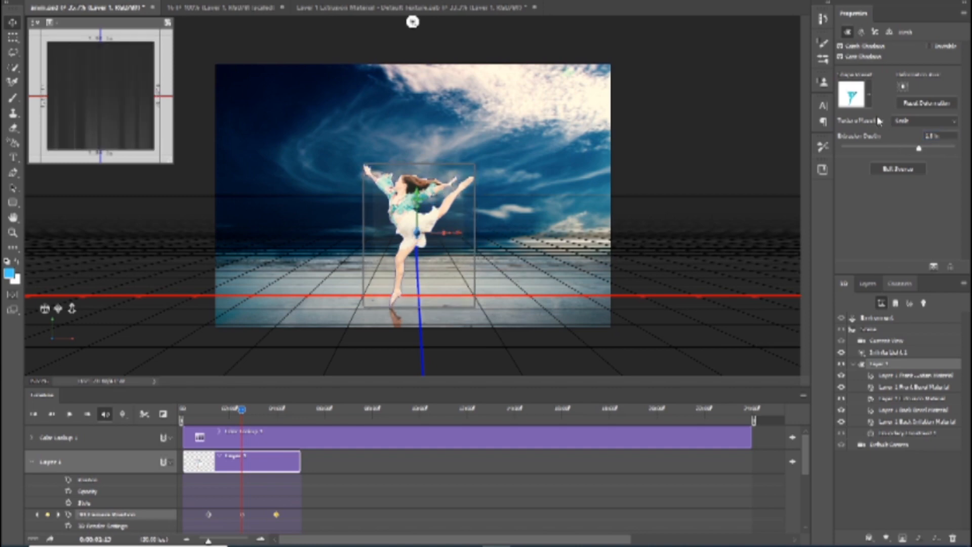
Try moving the dancer mesh with its 3D axis handles and undo each move.
{"action": "left_click", "coordinate": [434, 213]}
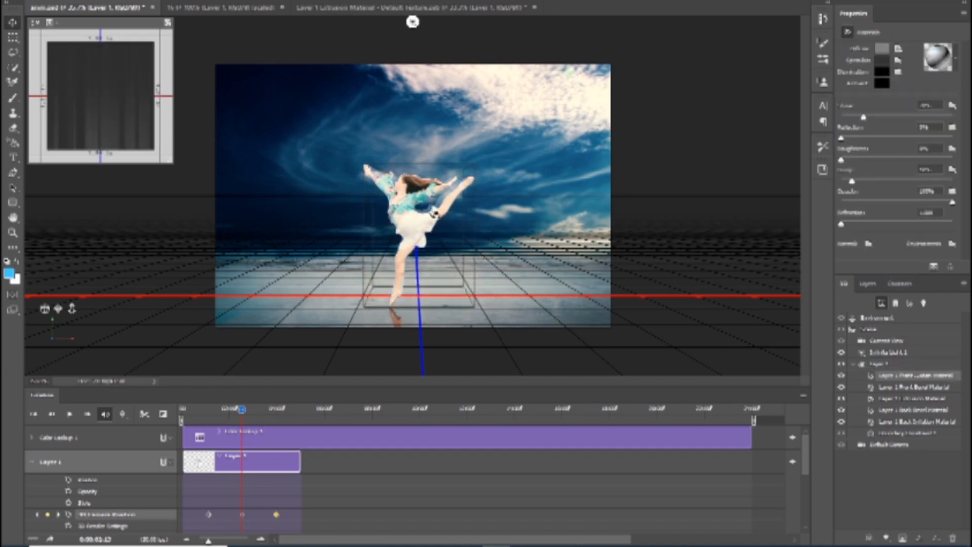
{"action": "left_click", "coordinate": [443, 223]}
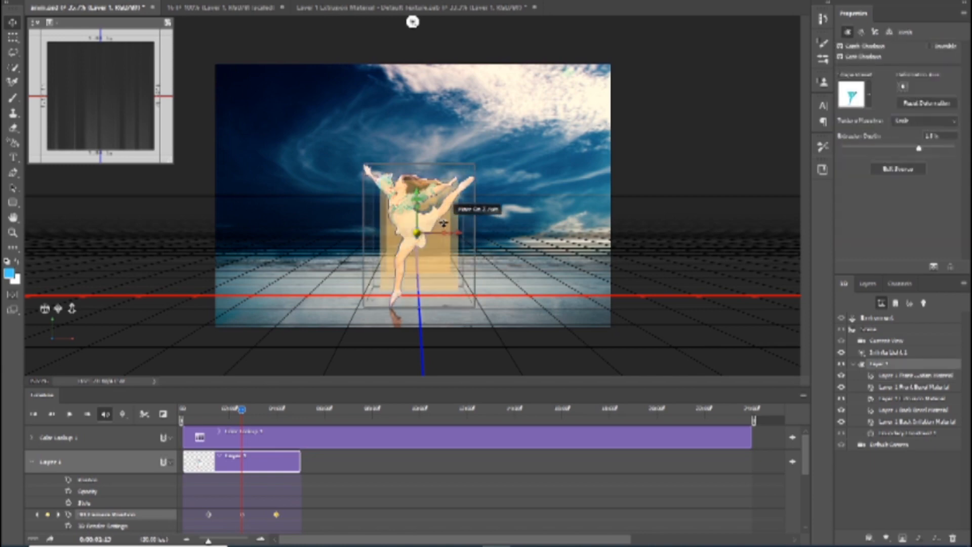
{"action": "mouse_move", "coordinate": [418, 236]}
{"action": "left_mouse_down"}
{"action": "mouse_move", "coordinate": [416, 219]}
{"action": "mouse_move", "coordinate": [422, 274]}
{"action": "mouse_move", "coordinate": [423, 249]}
{"action": "left_mouse_up"}
{"action": "key", "text": "ctrl+z"}
{"action": "left_click_drag", "start_coordinate": [422, 206], "coordinate": [432, 207]}
{"action": "key", "text": "ctrl+z"}
Expand Layer 1's 3D Lights, 3D Materials and 3D Meshes tracks and enable keyframing for the Layer 1 mesh.
{"action": "scroll", "coordinate": [357, 503], "scroll_direction": "down", "scroll_amount": 3}
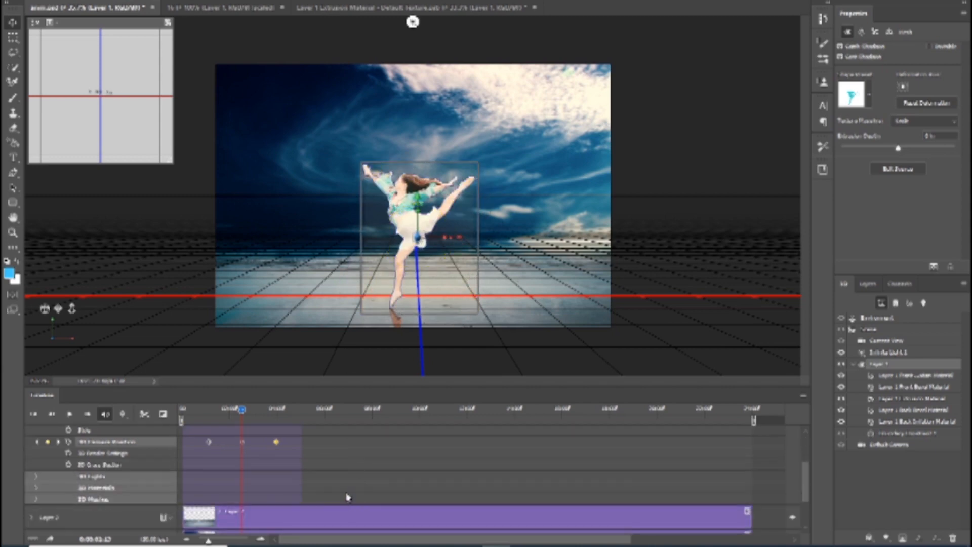
{"action": "left_click", "coordinate": [35, 478]}
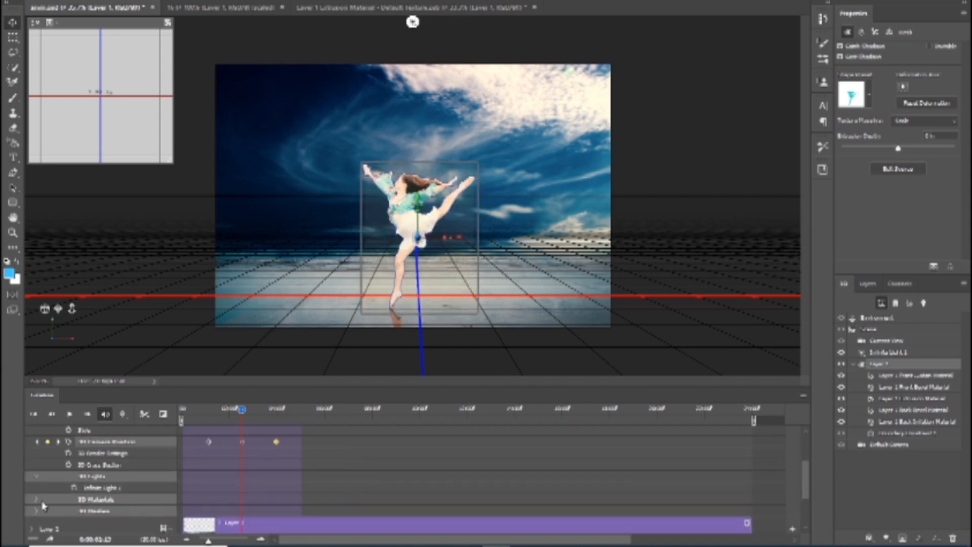
{"action": "left_click", "coordinate": [38, 501]}
{"action": "scroll", "coordinate": [300, 477], "scroll_direction": "down", "scroll_amount": 5}
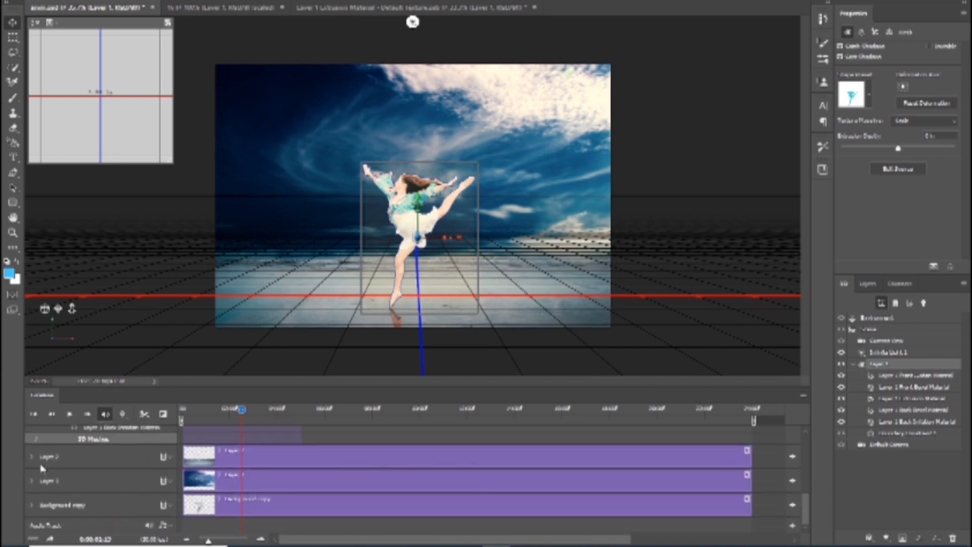
{"action": "left_click", "coordinate": [36, 439]}
{"action": "left_click", "coordinate": [74, 450]}
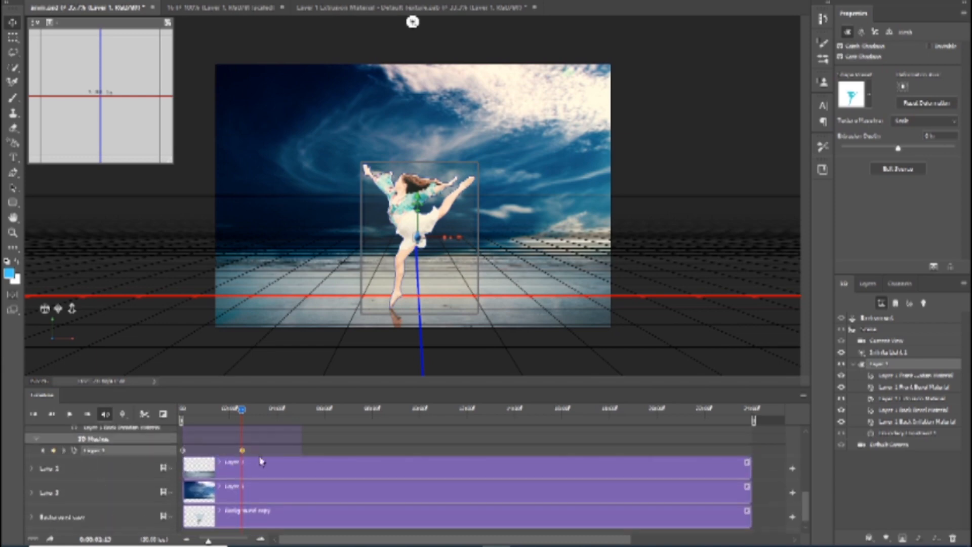
At about 3.8 seconds, orbit the 3D camera and move the dancer mesh along the Z axis to keyframe it.
{"action": "left_click", "coordinate": [272, 410]}
{"action": "left_click_drag", "start_coordinate": [413, 369], "coordinate": [34, 212]}
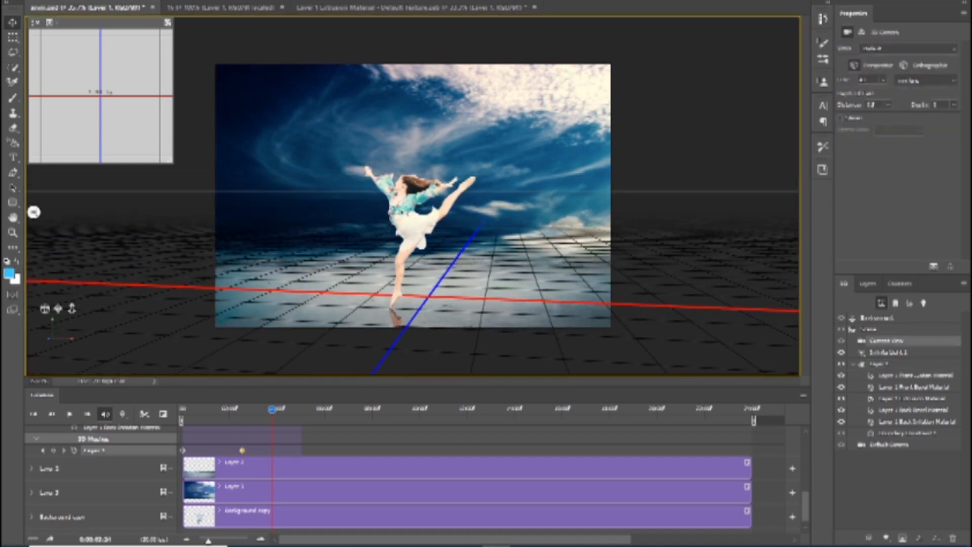
{"action": "left_click", "coordinate": [414, 227]}
{"action": "left_click_drag", "start_coordinate": [417, 238], "coordinate": [441, 221]}
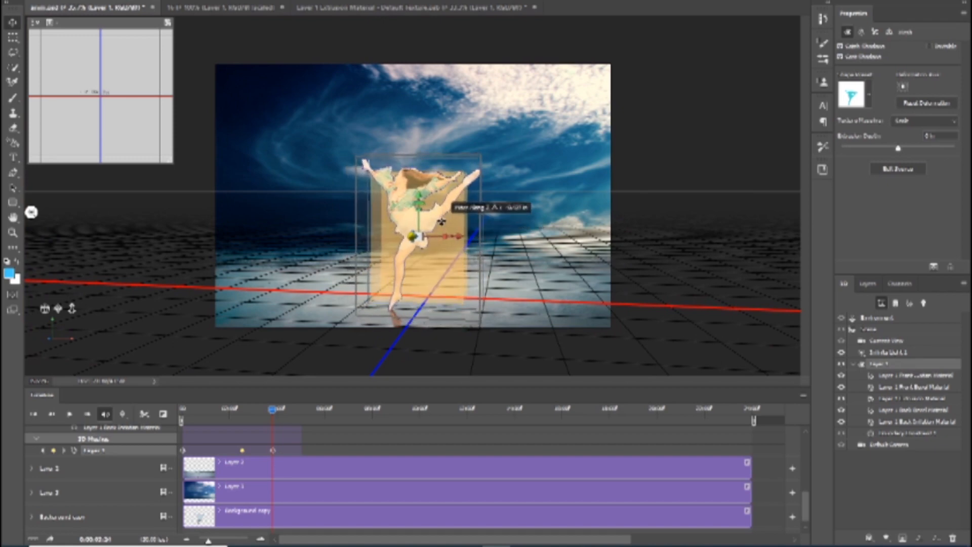
Play the animation briefly from the start to preview the dancer's motion.
{"action": "left_click_drag", "start_coordinate": [257, 410], "coordinate": [168, 408]}
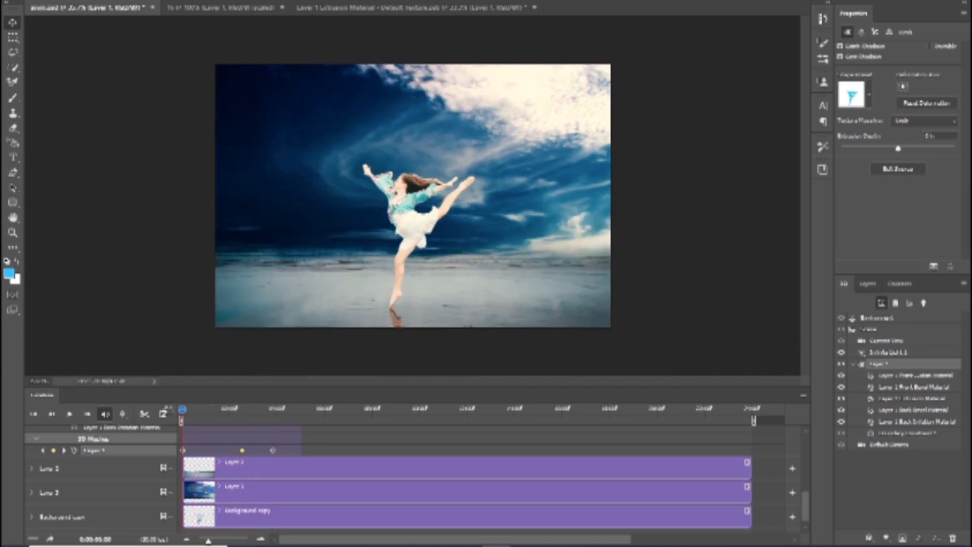
{"action": "left_click", "coordinate": [70, 414]}
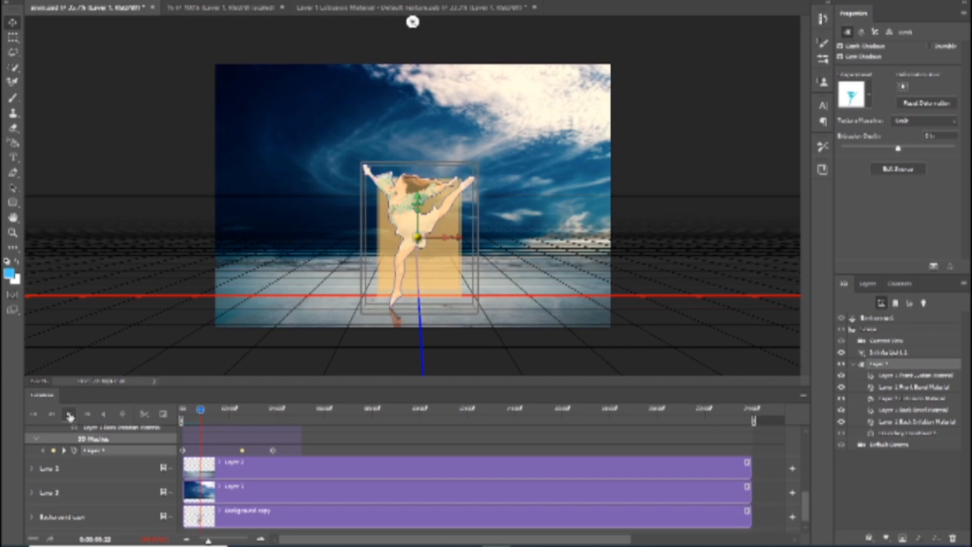
{"action": "left_click", "coordinate": [70, 414]}
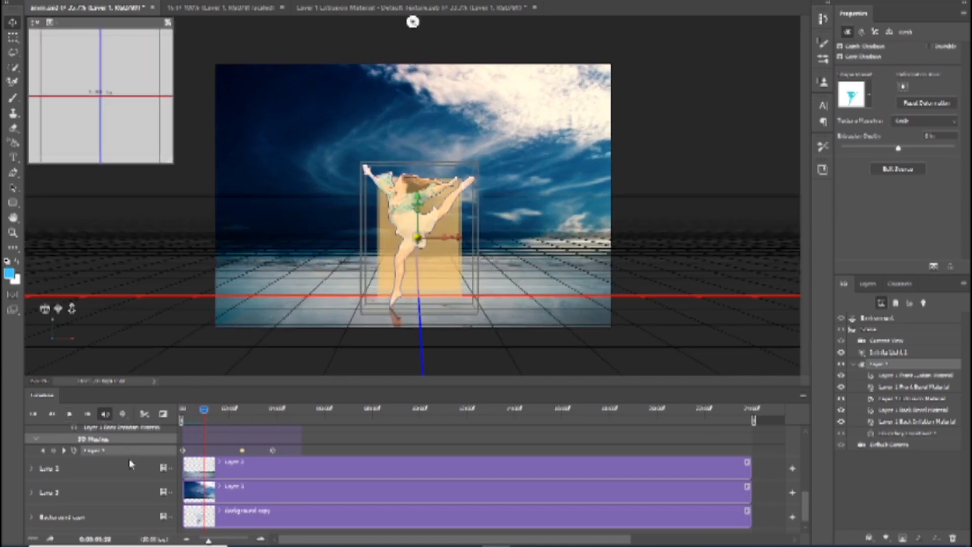
Keyframe Layer 1's position at about 0.9 and 2.7 seconds, moving the dancer slightly up at the second one.
{"action": "scroll", "coordinate": [236, 439], "scroll_direction": "up", "scroll_amount": 3}
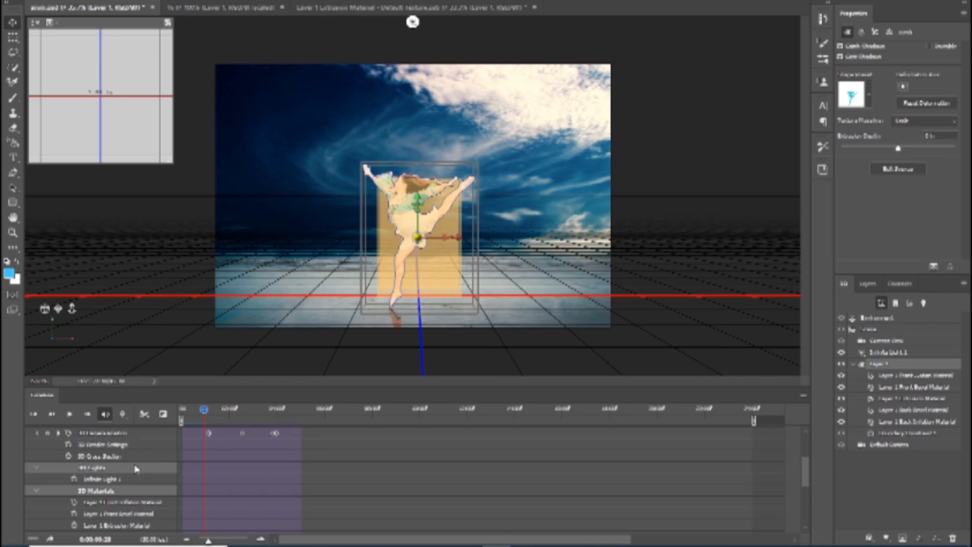
{"action": "left_click_drag", "start_coordinate": [804, 472], "coordinate": [805, 435]}
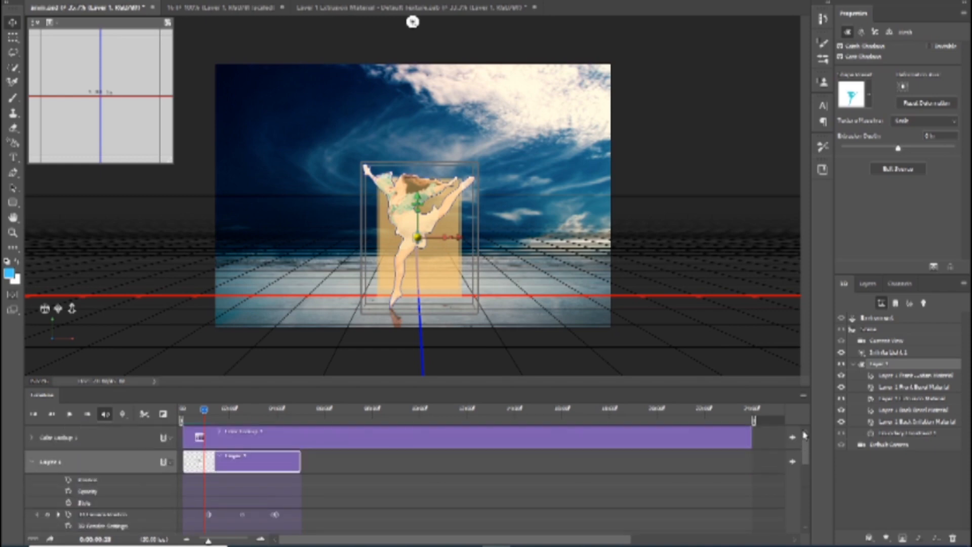
{"action": "left_click", "coordinate": [69, 480]}
{"action": "left_click", "coordinate": [246, 411]}
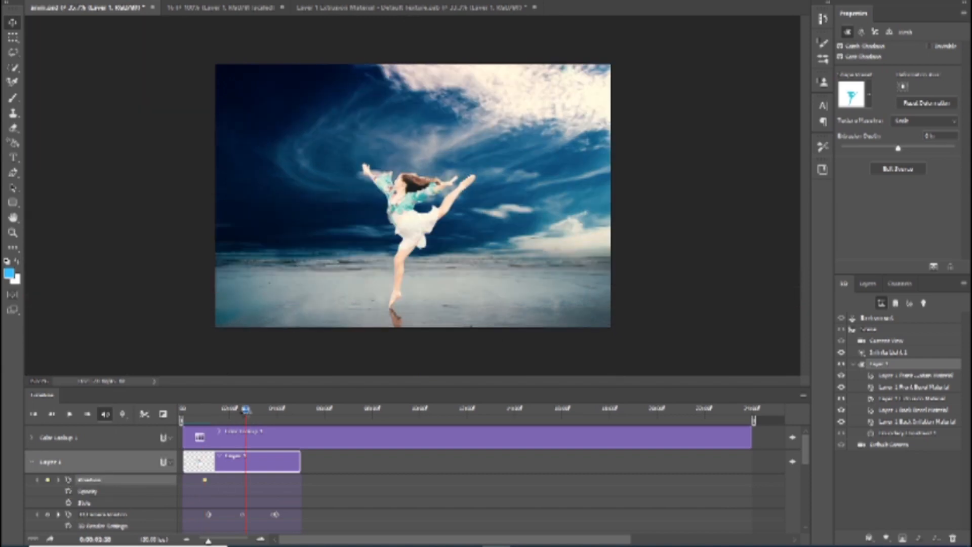
{"action": "left_click", "coordinate": [48, 480]}
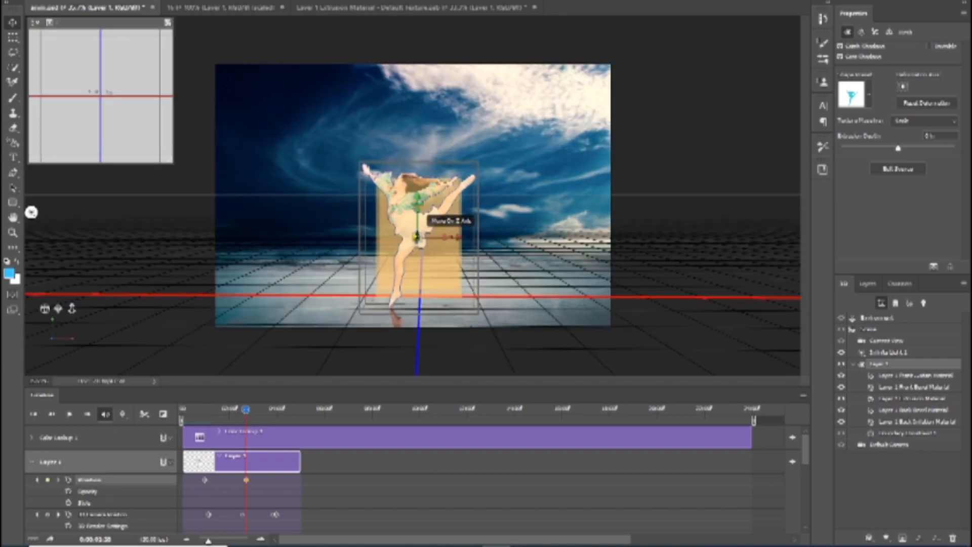
{"action": "mouse_move", "coordinate": [420, 187]}
{"action": "left_mouse_down"}
{"action": "mouse_move", "coordinate": [419, 195]}
{"action": "mouse_move", "coordinate": [416, 180]}
{"action": "left_mouse_up"}
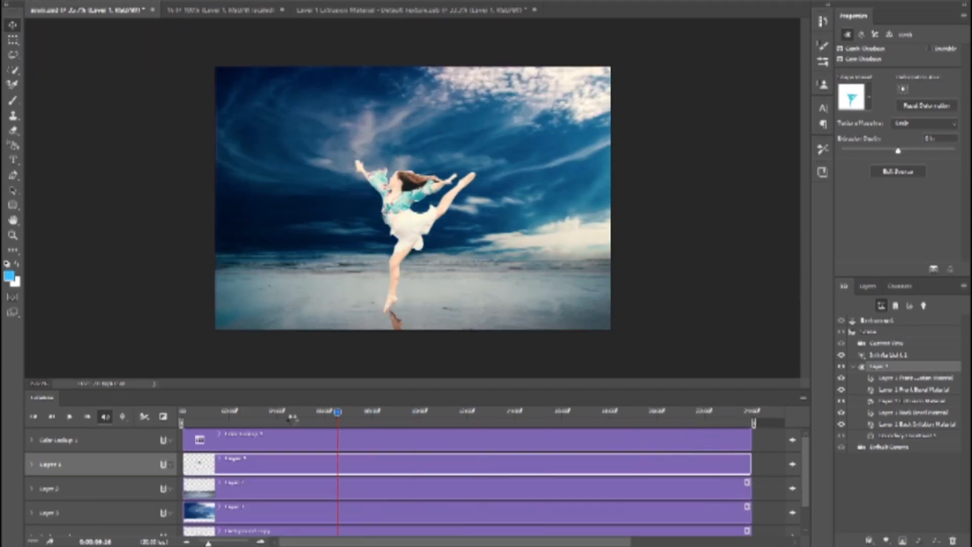
Keyframe Layer 1's 3D camera position at about 6.6 and 5.2 seconds, orbiting the camera at the second one.
{"action": "mouse_move", "coordinate": [336, 411]}
{"action": "left_mouse_down"}
{"action": "mouse_move", "coordinate": [213, 420]}
{"action": "mouse_move", "coordinate": [336, 420]}
{"action": "left_mouse_up"}
{"action": "left_click", "coordinate": [32, 465]}
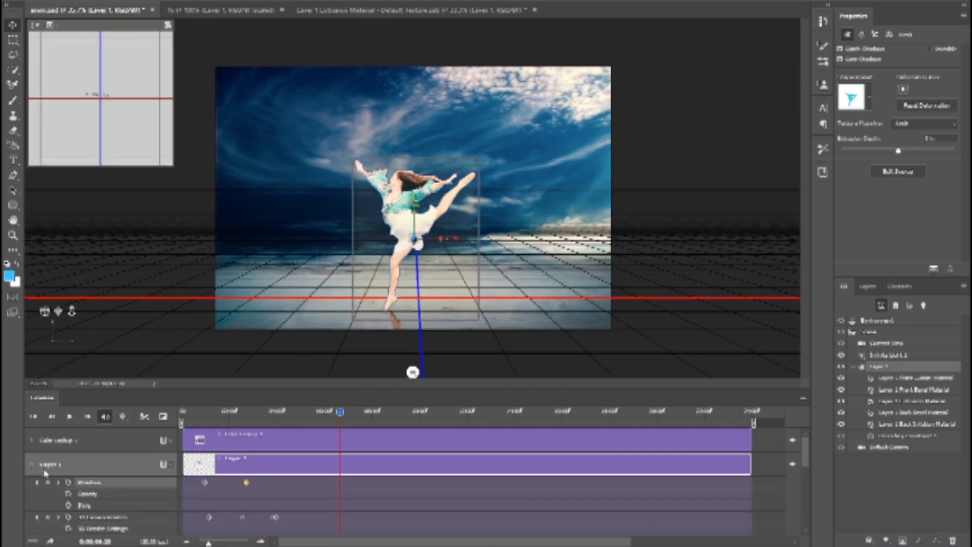
{"action": "scroll", "coordinate": [143, 511], "scroll_direction": "down", "scroll_amount": 2}
{"action": "left_click", "coordinate": [48, 468]}
{"action": "left_click", "coordinate": [306, 418]}
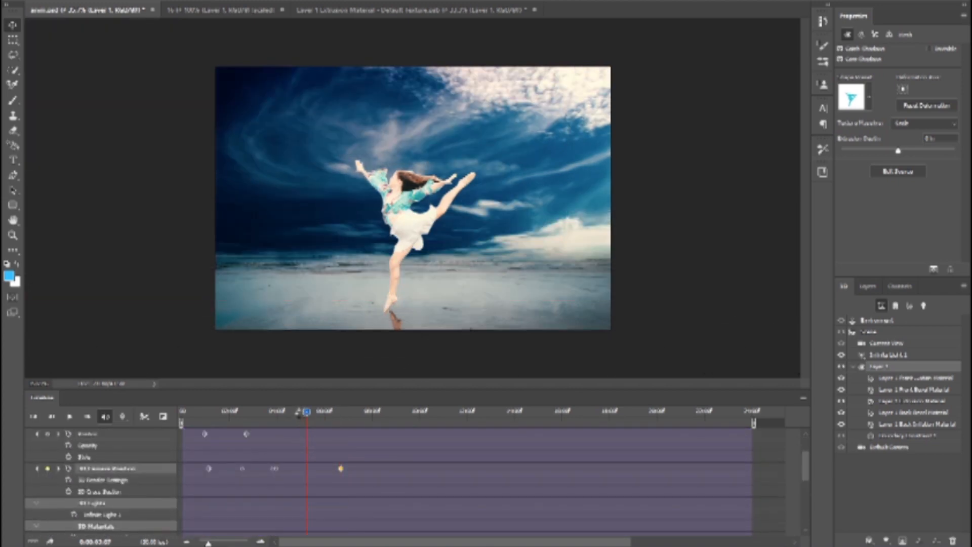
{"action": "left_click", "coordinate": [49, 469]}
{"action": "mouse_move", "coordinate": [71, 311]}
{"action": "left_mouse_down"}
{"action": "mouse_move", "coordinate": [93, 327]}
{"action": "mouse_move", "coordinate": [70, 312]}
{"action": "left_mouse_up"}
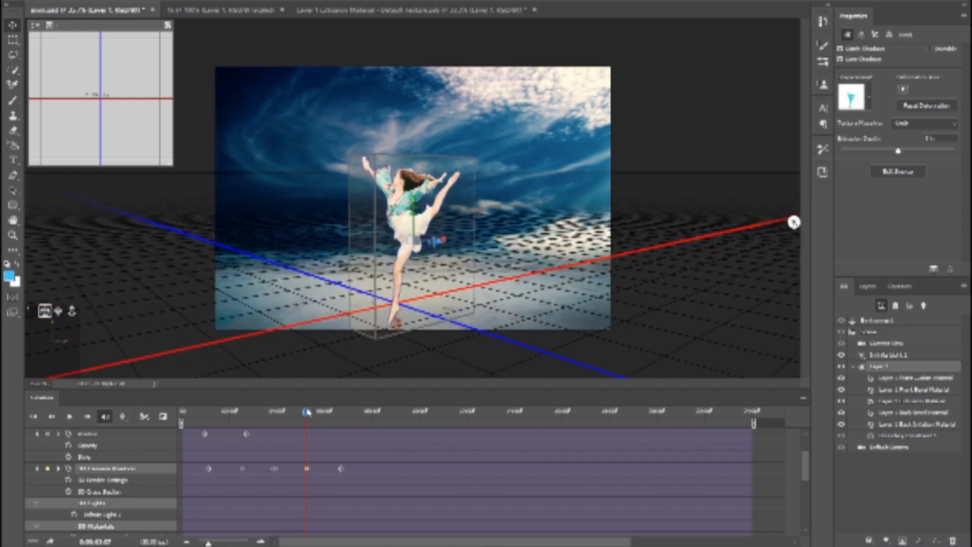
Orbit the 3D camera at about 9.3 seconds and pan it at about 12.9 seconds to add two more camera keyframes.
{"action": "key", "text": "space"}
{"action": "key", "text": "space"}
{"action": "left_click_drag", "start_coordinate": [46, 311], "coordinate": [26, 311]}
{"action": "left_click_drag", "start_coordinate": [403, 412], "coordinate": [490, 411]}
{"action": "left_click_drag", "start_coordinate": [58, 311], "coordinate": [59, 294]}
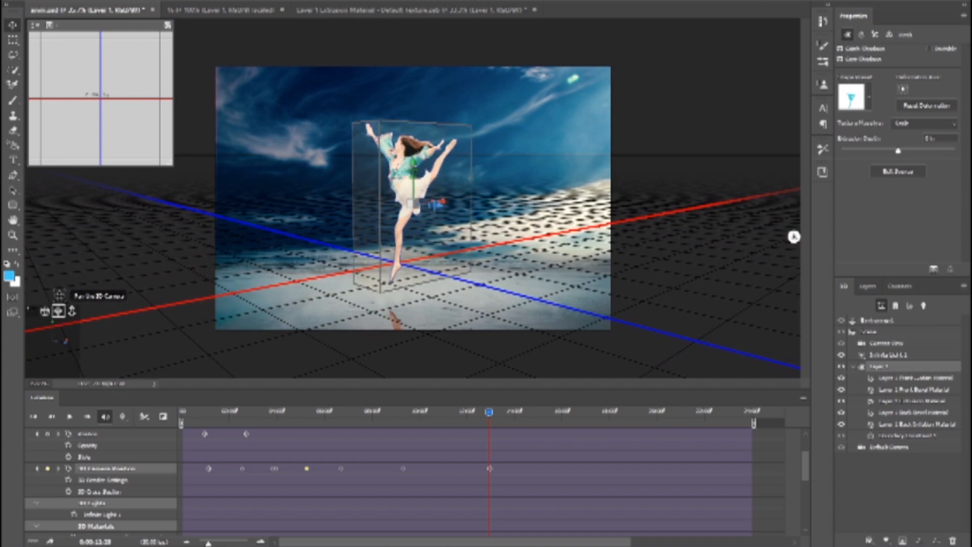
Return to the start of the timeline and delete all of Layer 1's 3D camera position keyframes.
{"action": "left_click_drag", "start_coordinate": [489, 411], "coordinate": [183, 411]}
{"action": "left_click_drag", "start_coordinate": [249, 411], "coordinate": [183, 411]}
{"action": "left_click_drag", "start_coordinate": [215, 439], "coordinate": [517, 471]}
{"action": "key", "text": "Delete"}
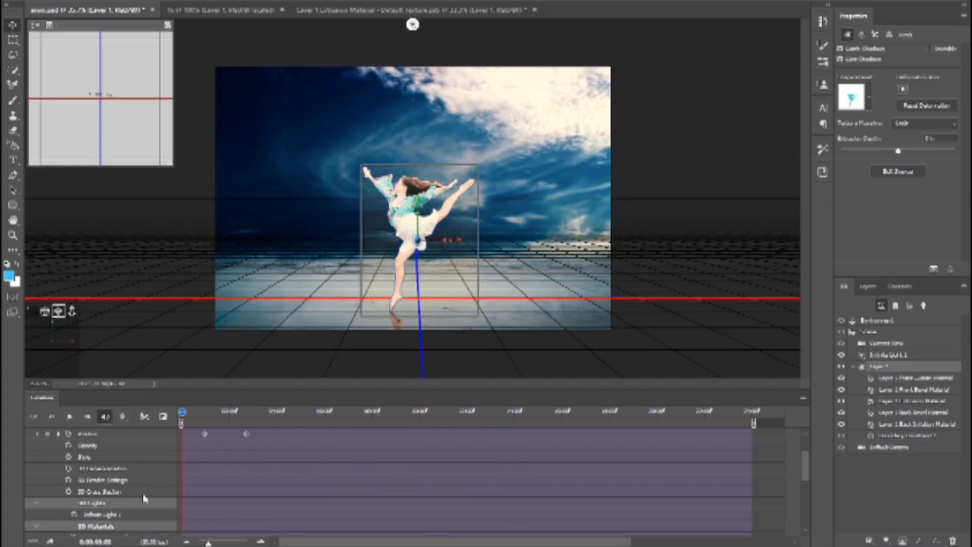
Keyframe Layer 1's 3D camera position at 0 and about 6.8 seconds, and orbit the camera at about 3.5 seconds.
{"action": "left_click", "coordinate": [68, 469]}
{"action": "left_click", "coordinate": [344, 413]}
{"action": "left_click", "coordinate": [47, 469]}
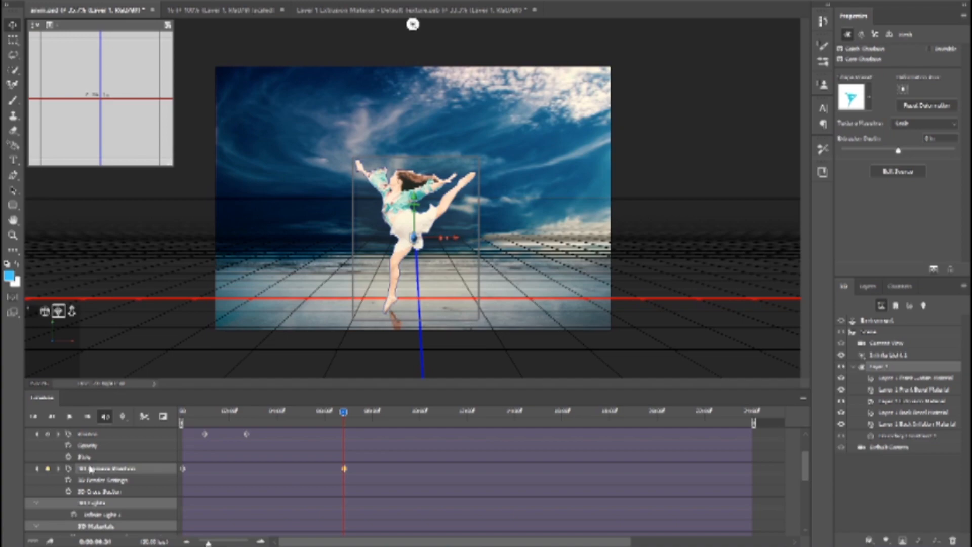
{"action": "left_click_drag", "start_coordinate": [434, 210], "coordinate": [436, 186]}
{"action": "left_click", "coordinate": [266, 414]}
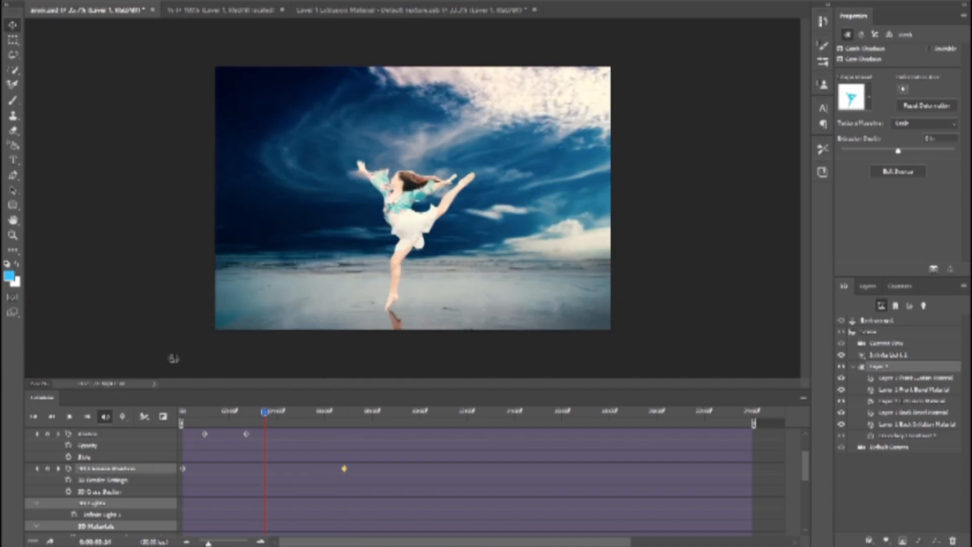
{"action": "left_click_drag", "start_coordinate": [45, 311], "coordinate": [74, 316]}
{"action": "left_click_drag", "start_coordinate": [264, 414], "coordinate": [222, 418]}
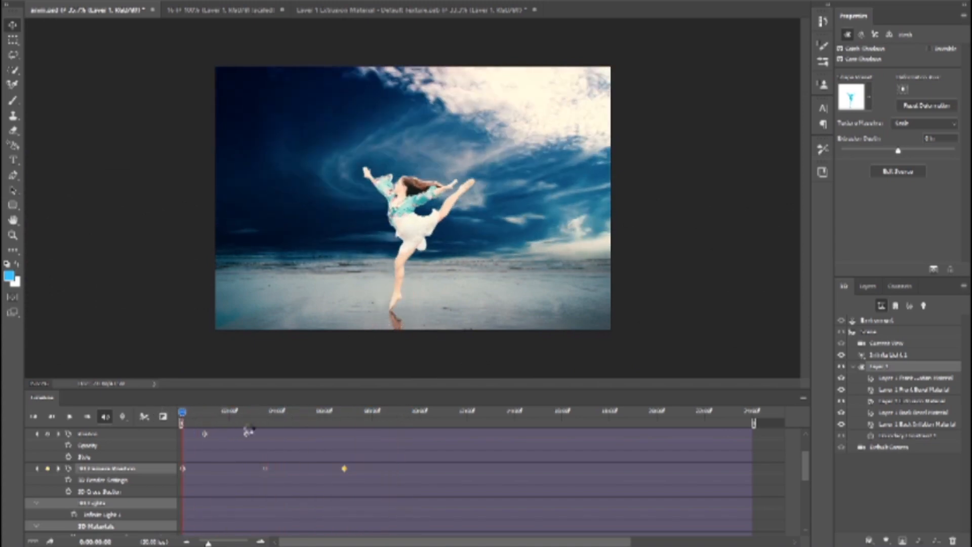
Collapse Layer 1's tracks and preview the dancer's camera animation from the start.
{"action": "key", "text": "space"}
{"action": "left_click_drag", "start_coordinate": [159, 436], "coordinate": [129, 451]}
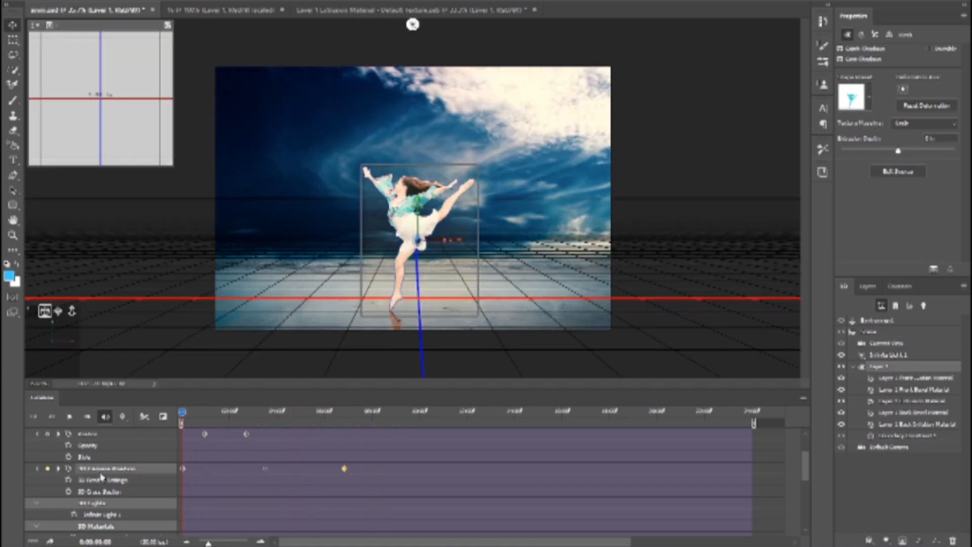
{"action": "left_click", "coordinate": [232, 469]}
{"action": "scroll", "coordinate": [502, 479], "scroll_direction": "up", "scroll_amount": 2}
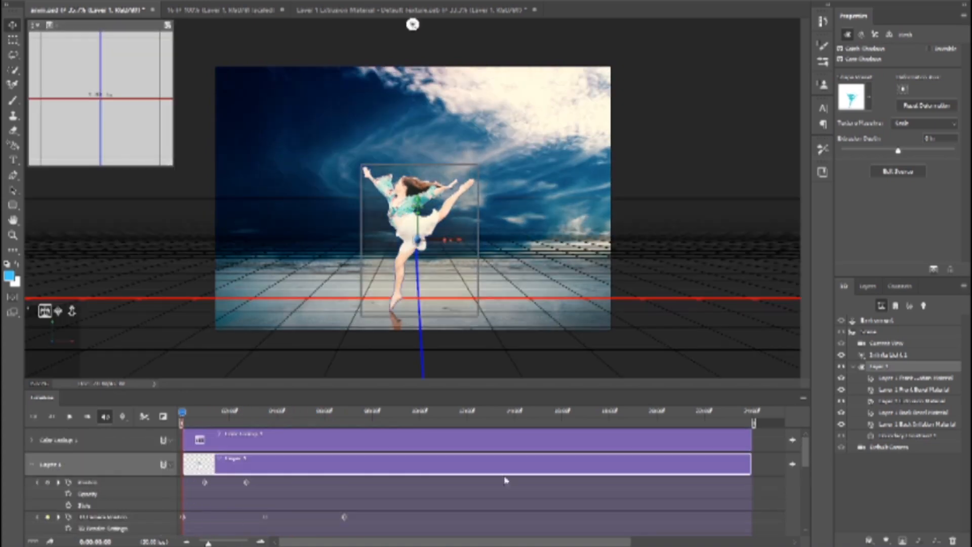
{"action": "left_click", "coordinate": [32, 469]}
{"action": "key", "text": "space"}
{"action": "key", "text": "space"}
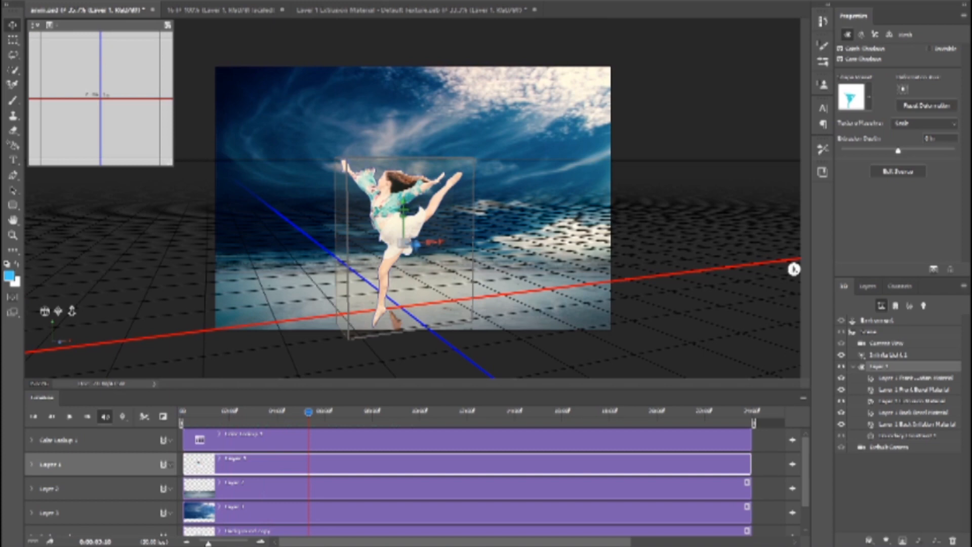
Switch from the 3D workspace to the standard layout with color, layers and adjustments.
{"action": "left_click", "coordinate": [196, 1]}
{"action": "mouse_move", "coordinate": [241, 0]}
{"action": "left_click", "coordinate": [418, 29]}
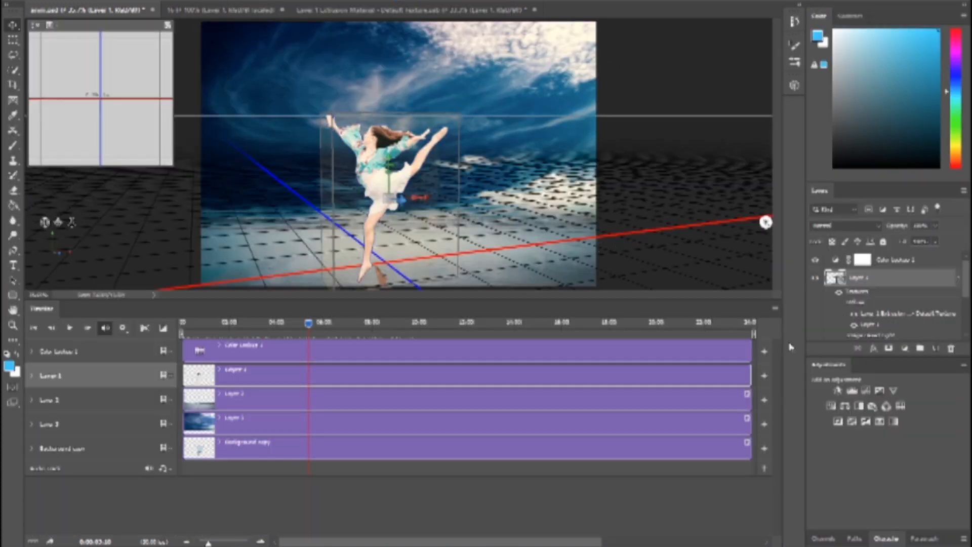
Remove the leftover foot reflection from the sand on Layer 2 with the Clone Stamp tool.
{"action": "scroll", "coordinate": [886, 299], "scroll_direction": "down", "scroll_amount": 3}
{"action": "left_click", "coordinate": [866, 332]}
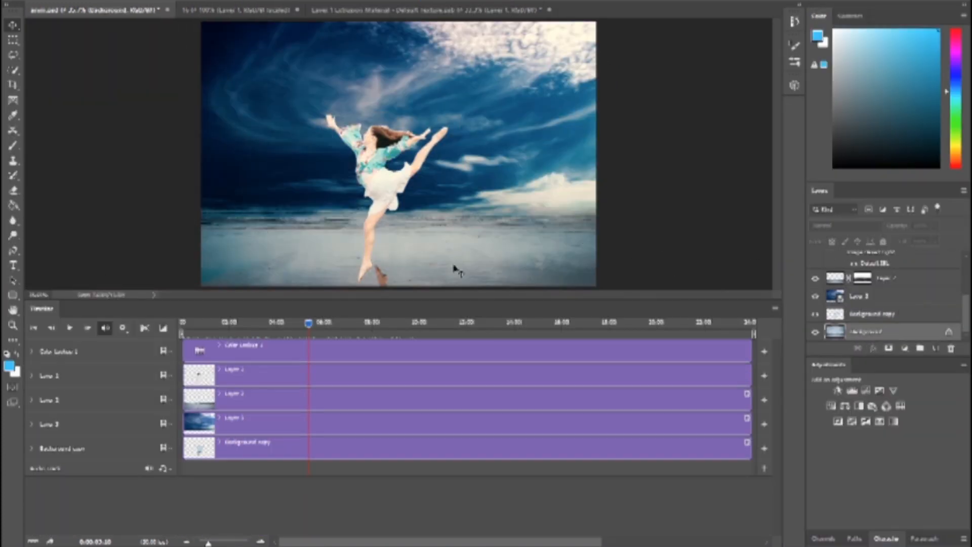
{"action": "left_click", "coordinate": [454, 265]}
{"action": "key", "text": "s"}
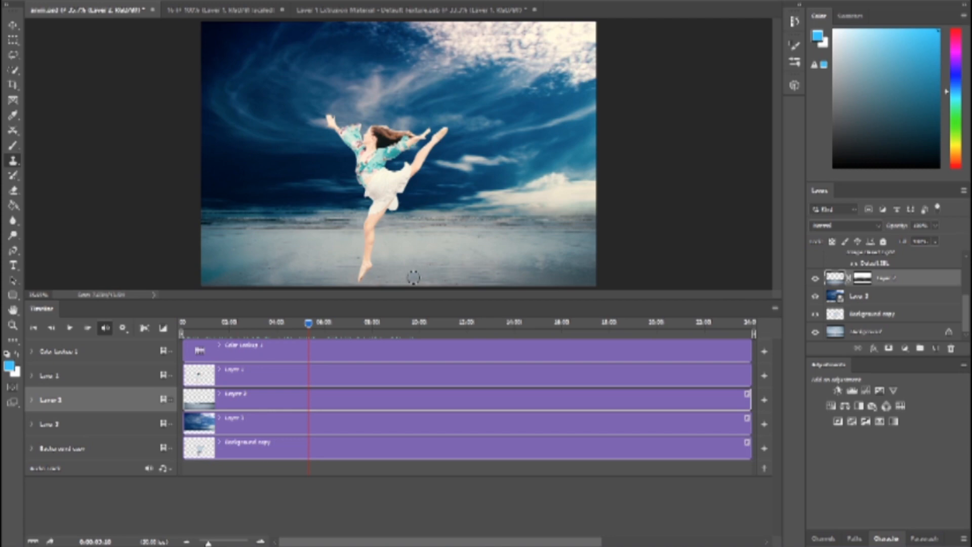
Move Layer 1's last two 3D camera keyframes to about 17.7 and 9.9 seconds, and scrub through the timeline to check.
{"action": "mouse_move", "coordinate": [210, 333]}
{"action": "left_mouse_down"}
{"action": "mouse_move", "coordinate": [749, 329]}
{"action": "mouse_move", "coordinate": [183, 332]}
{"action": "mouse_move", "coordinate": [297, 332]}
{"action": "mouse_move", "coordinate": [202, 338]}
{"action": "mouse_move", "coordinate": [365, 332]}
{"action": "mouse_move", "coordinate": [168, 322]}
{"action": "mouse_move", "coordinate": [273, 332]}
{"action": "mouse_move", "coordinate": [205, 324]}
{"action": "left_mouse_up"}
{"action": "left_click", "coordinate": [32, 376]}
{"action": "left_click_drag", "start_coordinate": [344, 428], "coordinate": [603, 427]}
{"action": "left_click_drag", "start_coordinate": [265, 427], "coordinate": [419, 428]}
{"action": "left_click_drag", "start_coordinate": [212, 335], "coordinate": [727, 324]}
{"action": "left_click", "coordinate": [33, 375]}
Render all frames of the animation to an H.264 video with the High Quality preset at the document size.
{"action": "left_click", "coordinate": [31, 1]}
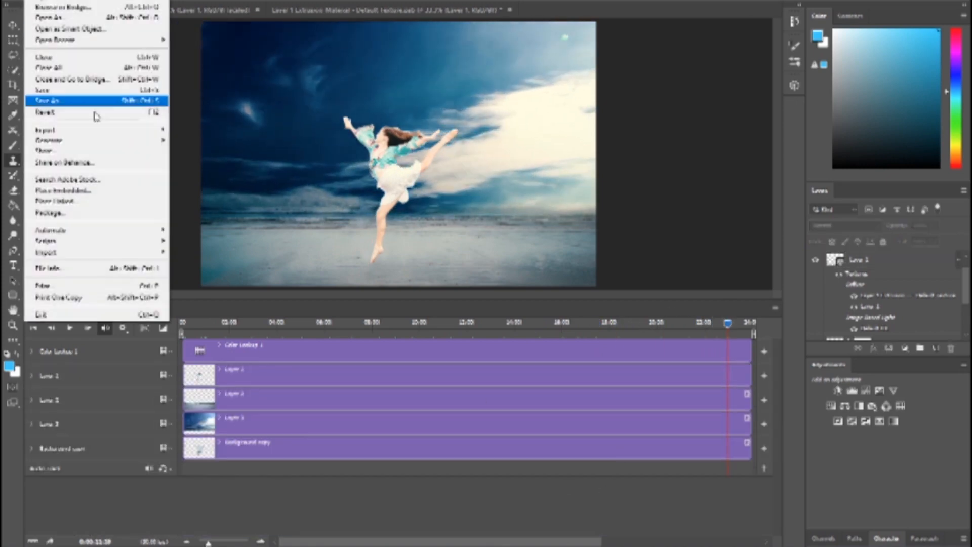
{"action": "mouse_move", "coordinate": [50, 129]}
{"action": "left_click", "coordinate": [244, 288]}
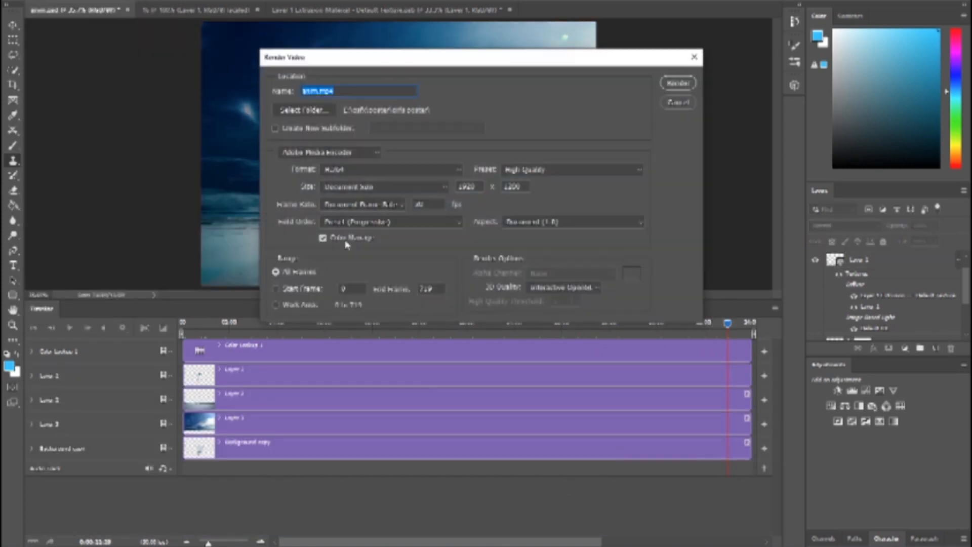
{"action": "type", "text": "J"}
{"action": "left_click", "coordinate": [691, 85]}
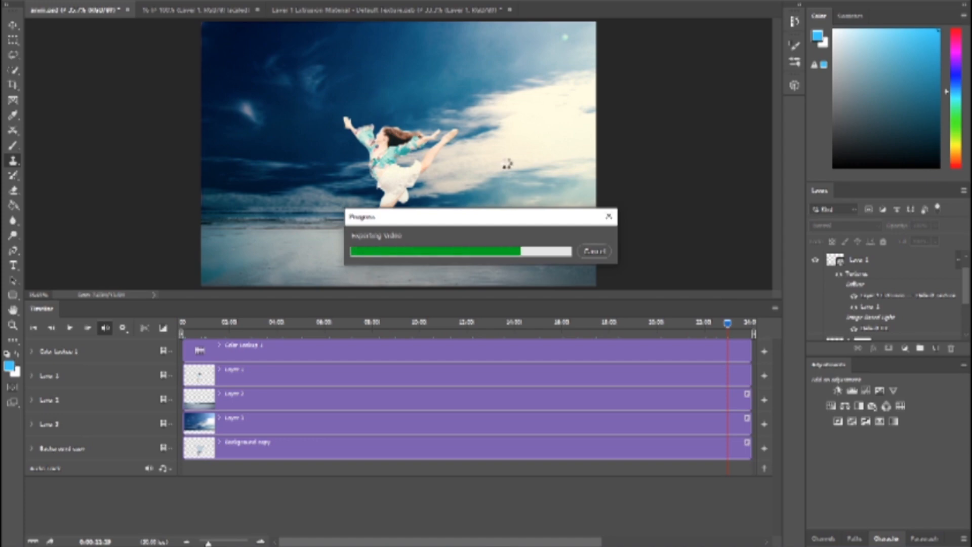
{"action": "left_click_drag", "start_coordinate": [451, 217], "coordinate": [419, 195]}
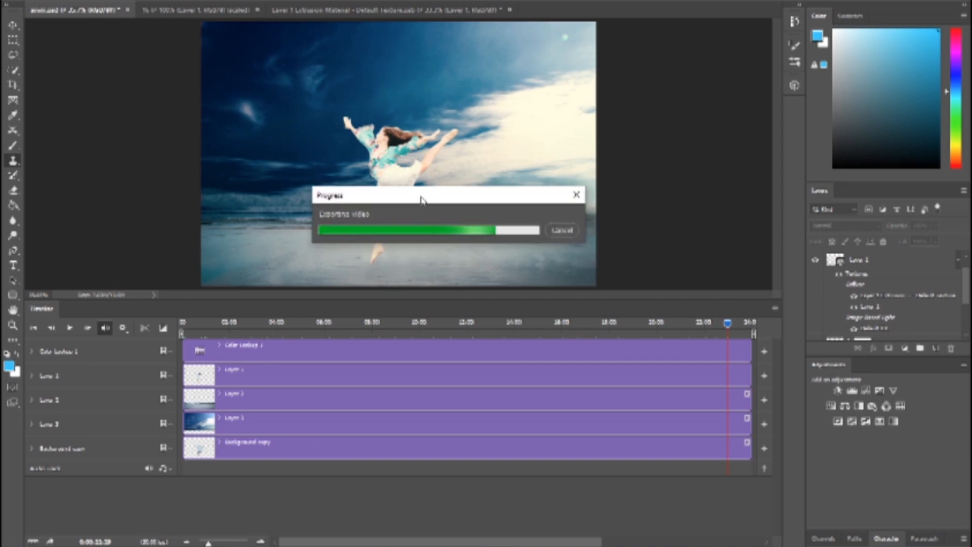